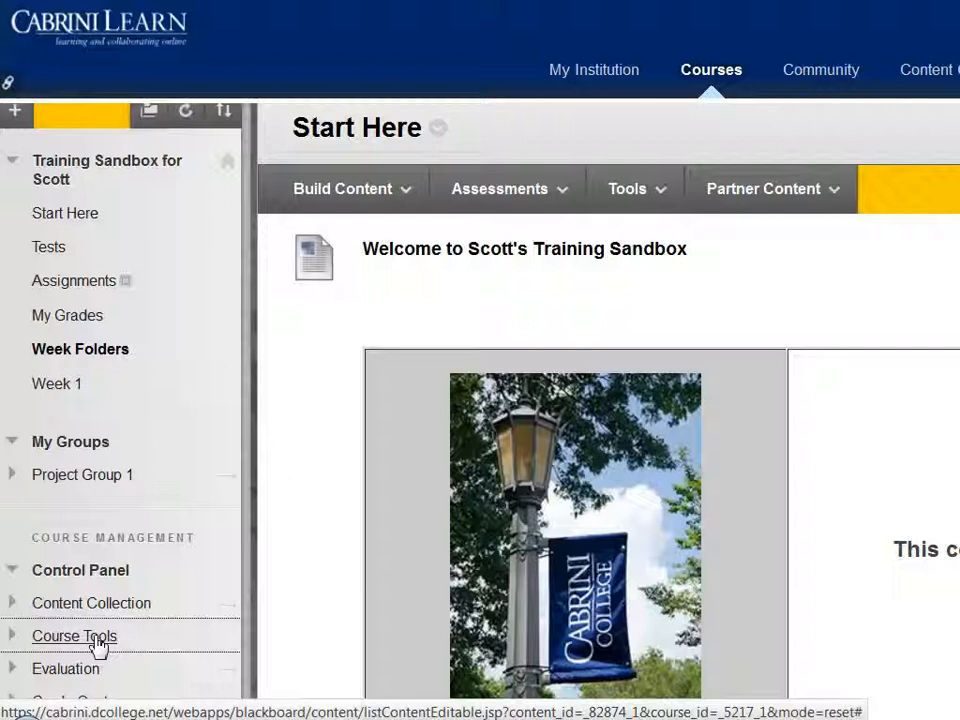
Enroll the existing test student account in the current course through the Add Test Student tool
{"action": "left_click", "coordinate": [98, 646]}
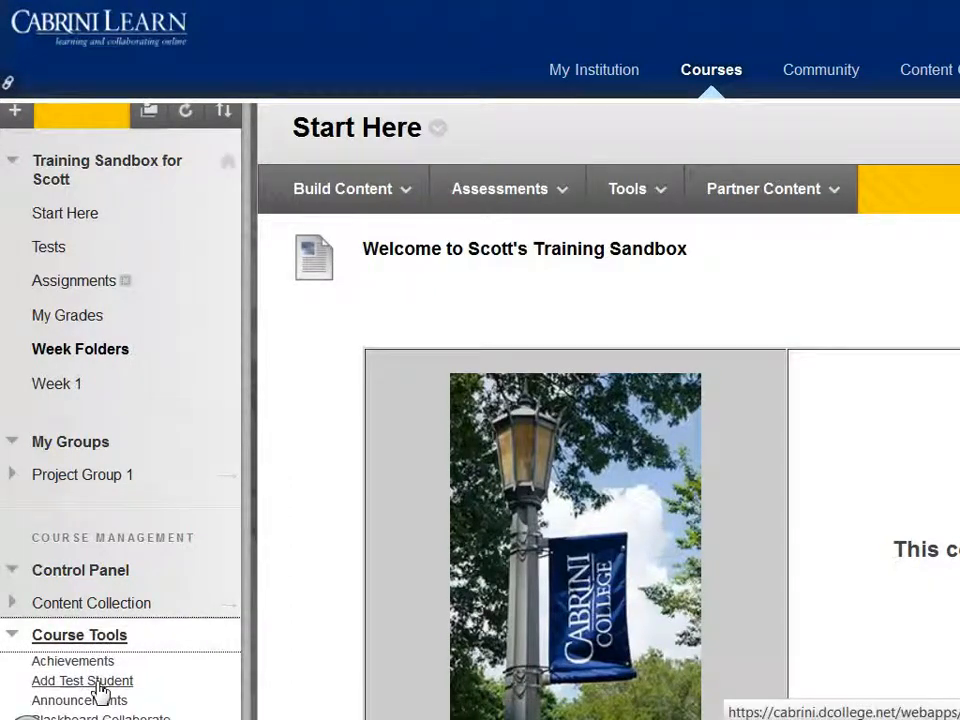
{"action": "left_click", "coordinate": [99, 684]}
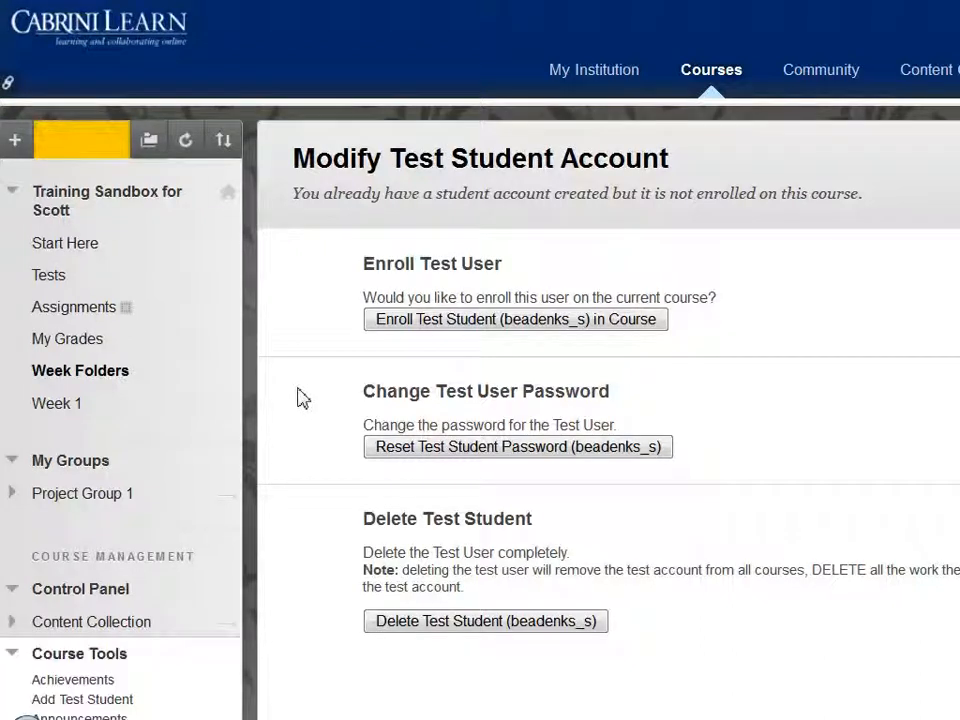
{"action": "left_click", "coordinate": [456, 322]}
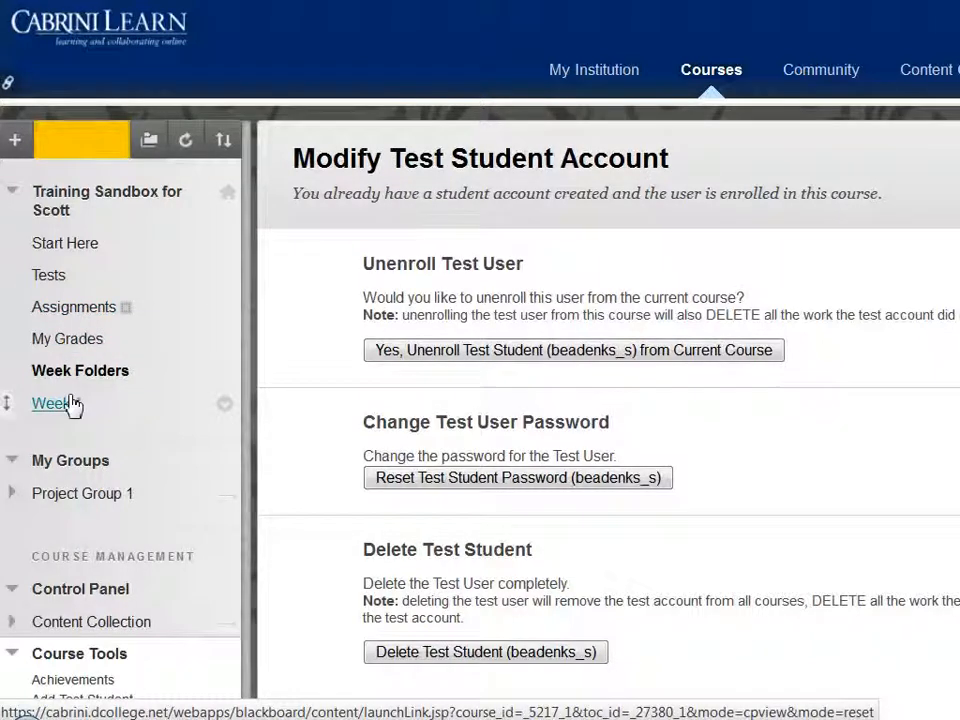
Start a new assignment in the course's Assignments area and name it "Reflection Paper"
{"action": "left_click", "coordinate": [88, 315]}
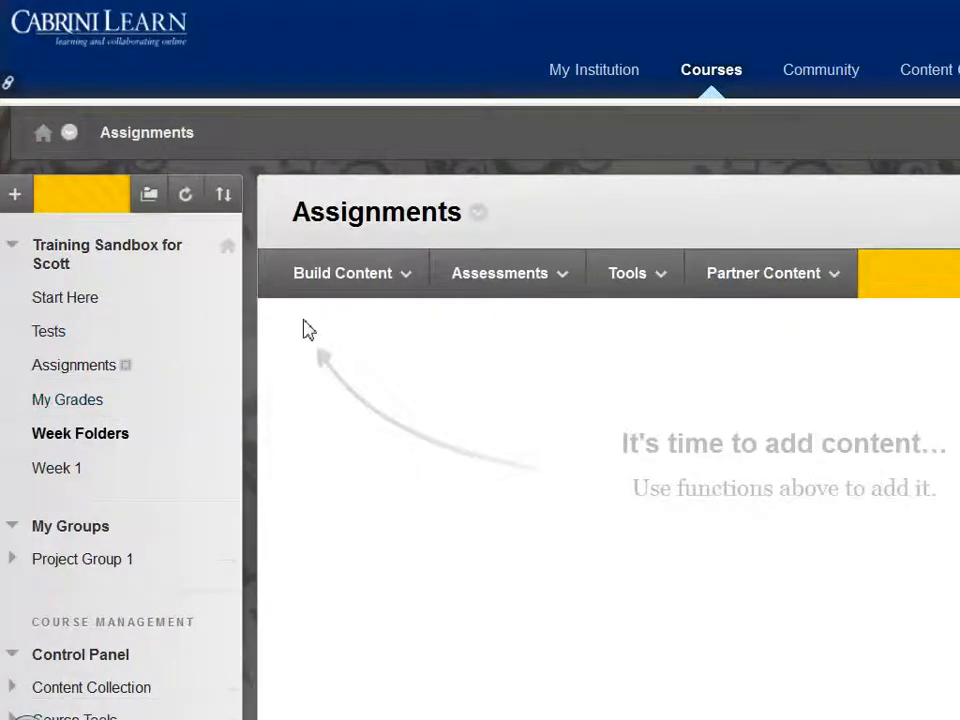
{"action": "left_click", "coordinate": [400, 281]}
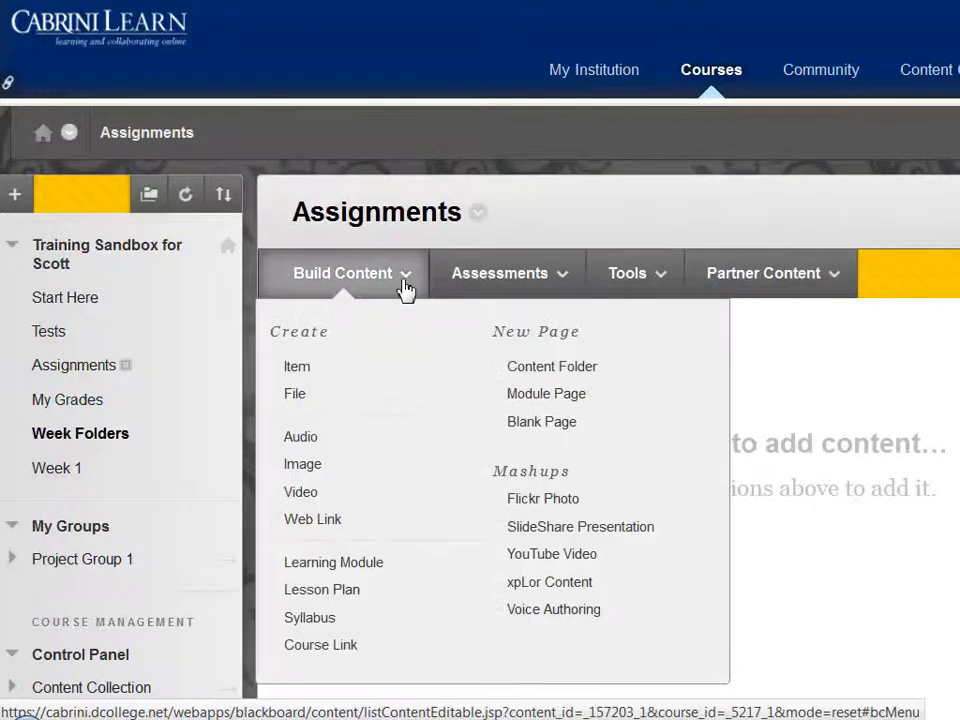
{"action": "left_click", "coordinate": [486, 272]}
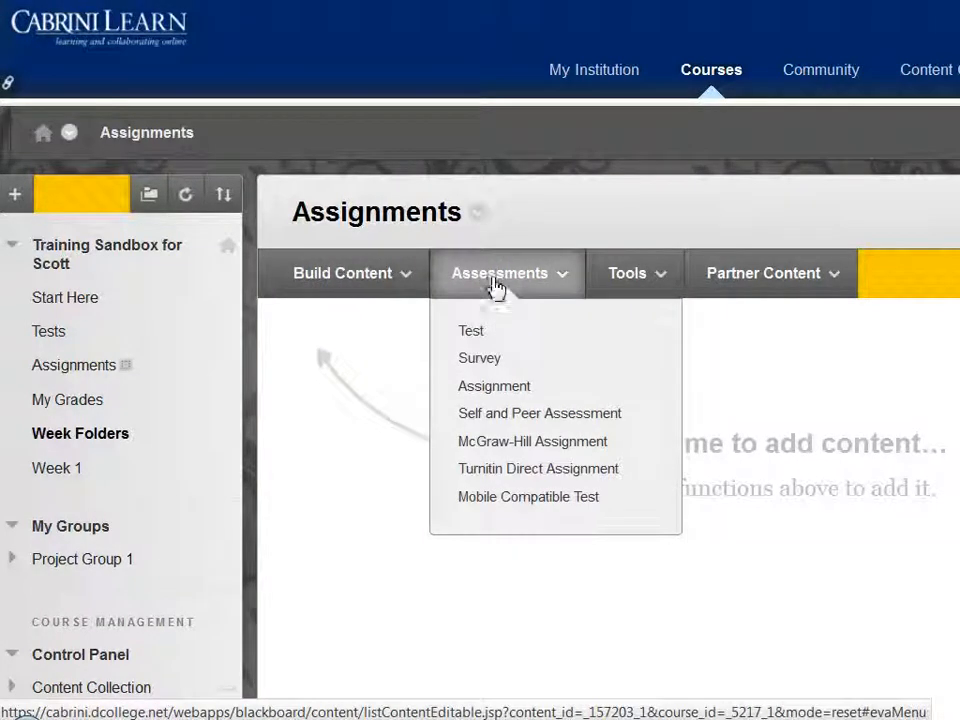
{"action": "left_click", "coordinate": [495, 387]}
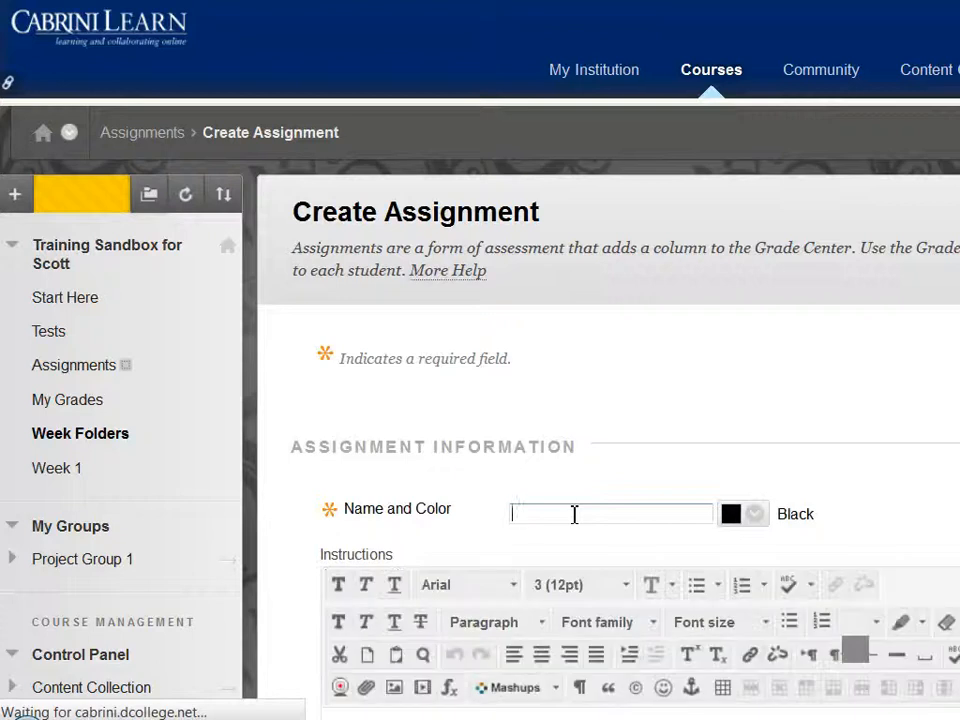
{"action": "left_click", "coordinate": [574, 514]}
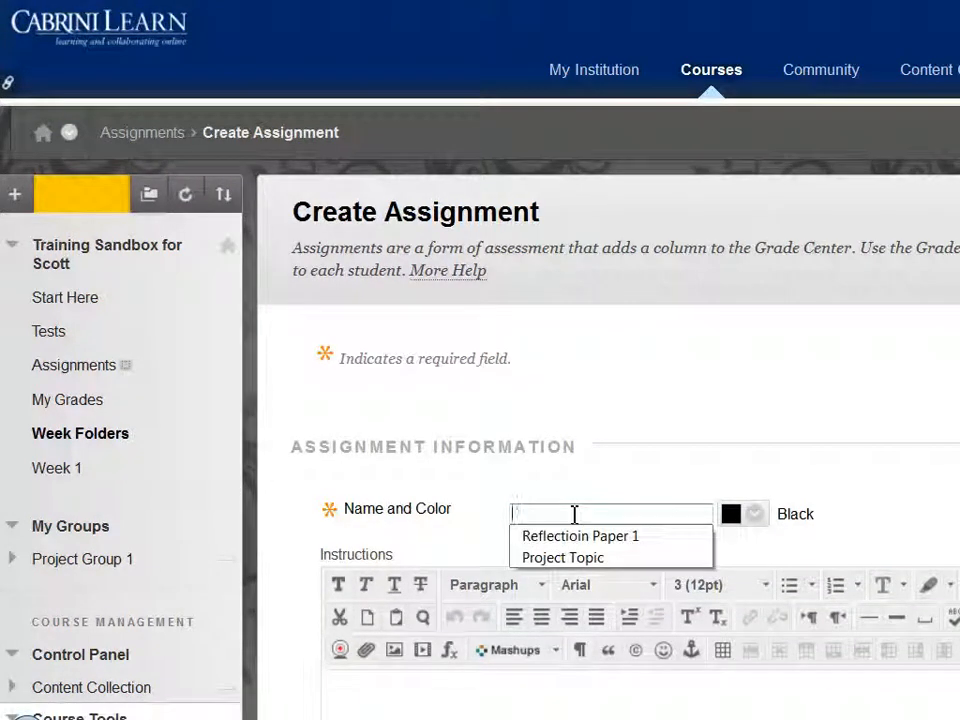
{"action": "type", "text": "Ref"}
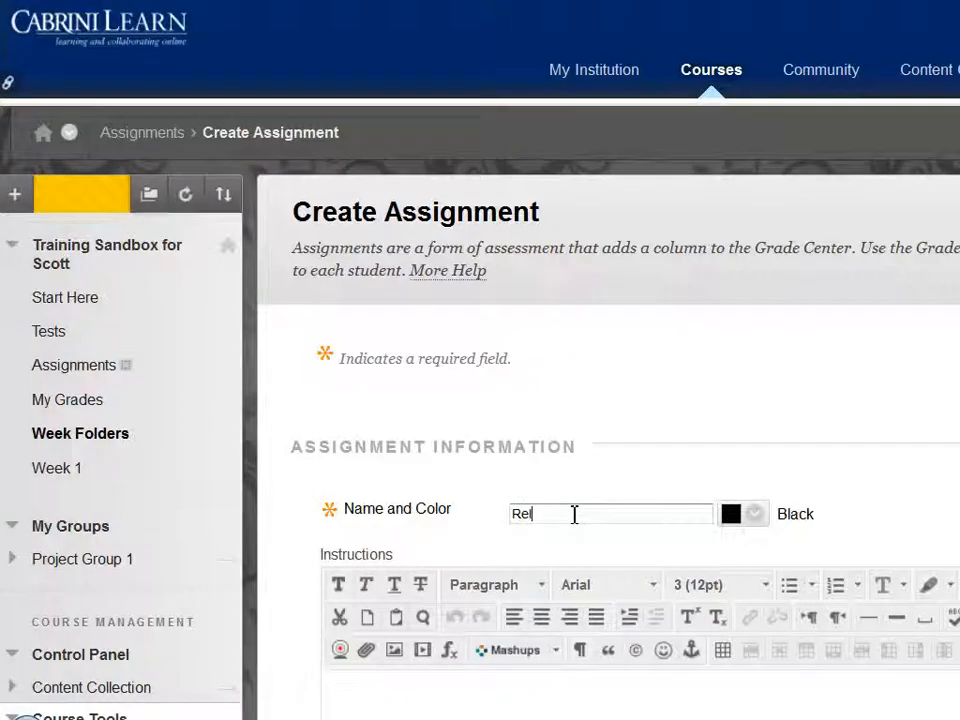
{"action": "type", "text": "lectio"}
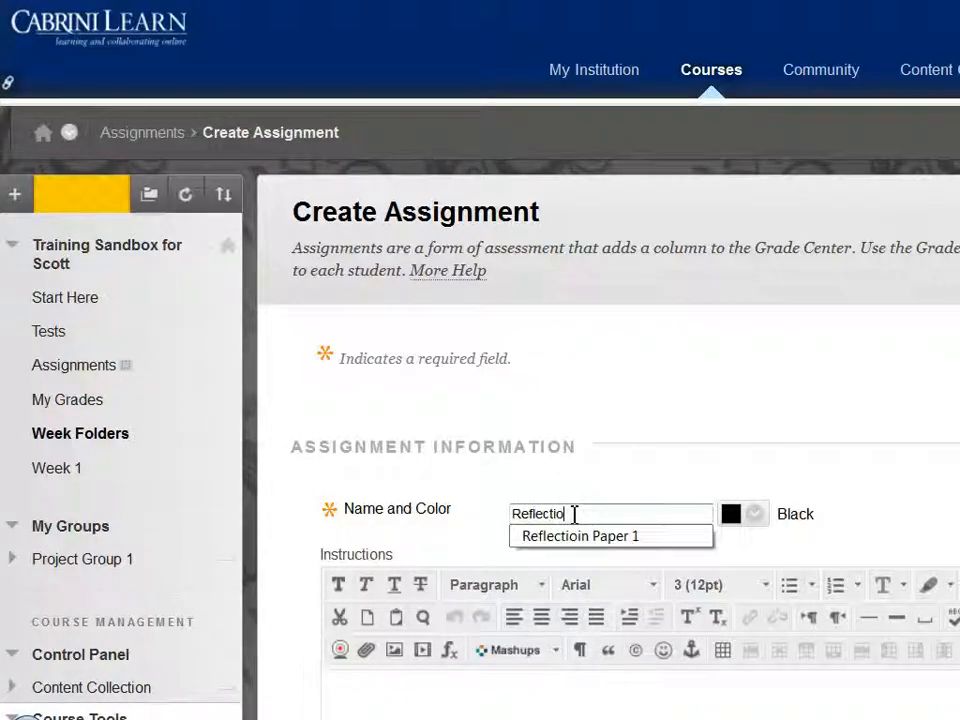
{"action": "type", "text": "n Paper"}
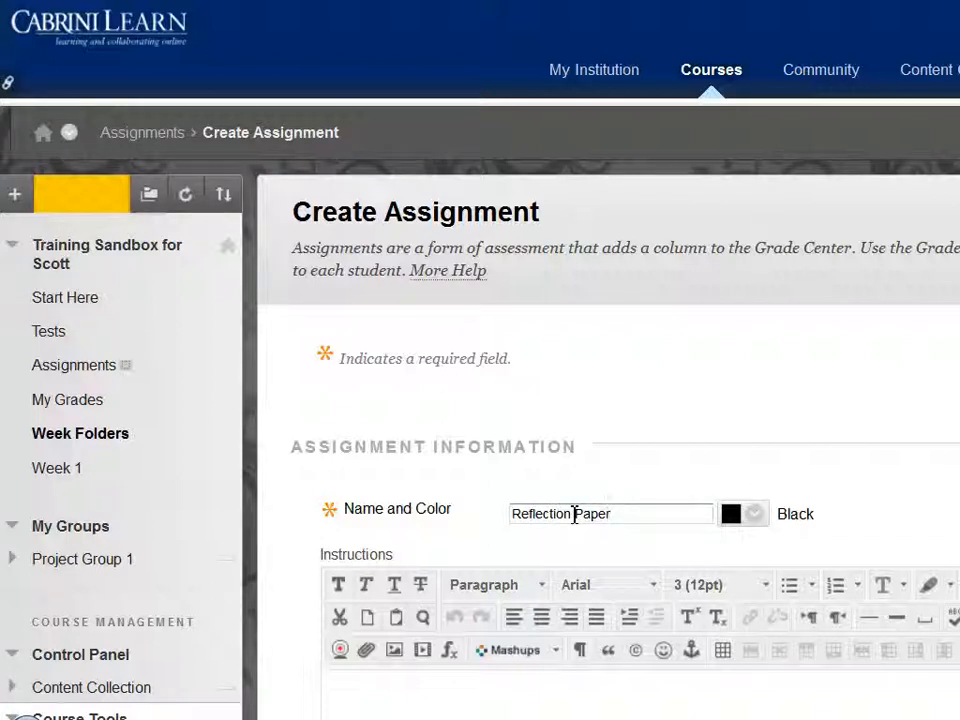
Enter "Reflect." as the assignment's instructions
{"action": "scroll", "coordinate": [497, 536], "scroll_direction": "down", "scroll_amount": 5}
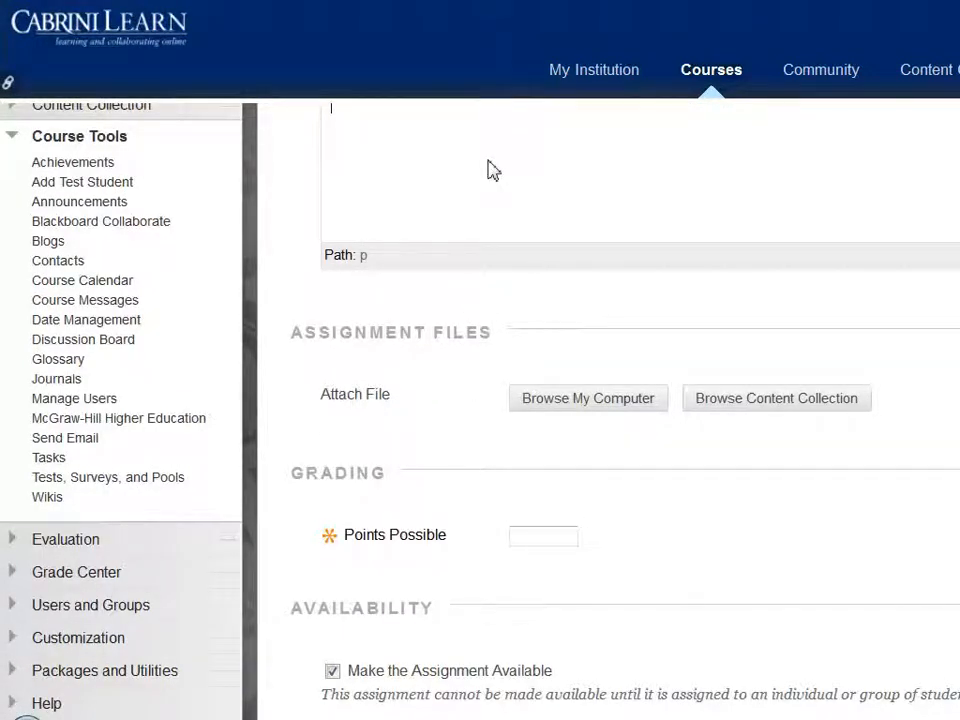
{"action": "type", "text": "Reflect"}
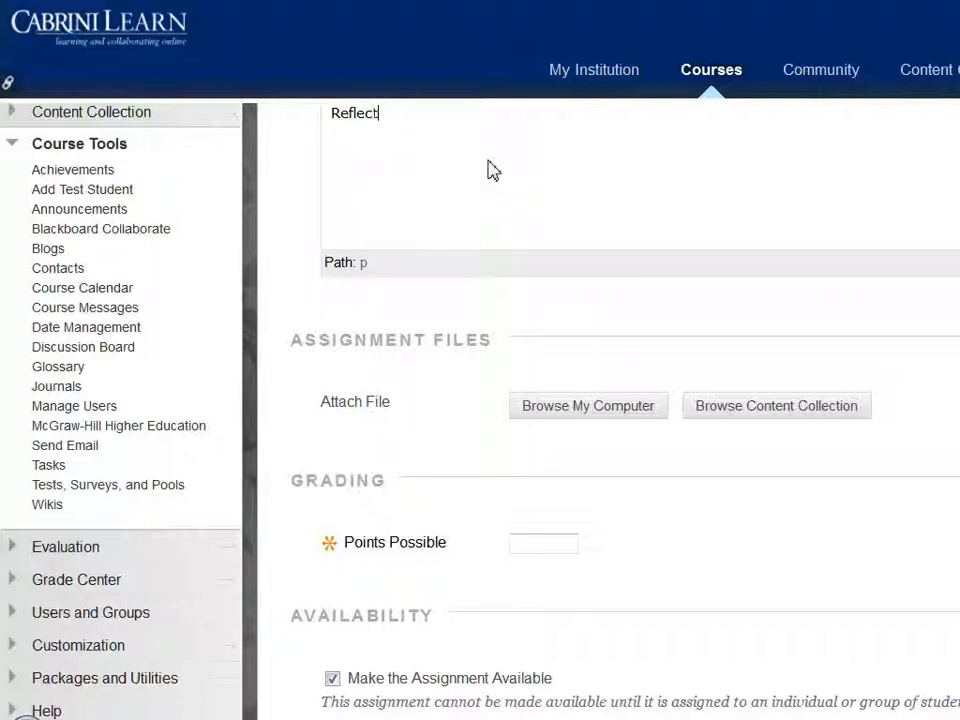
{"action": "type", "text": "."}
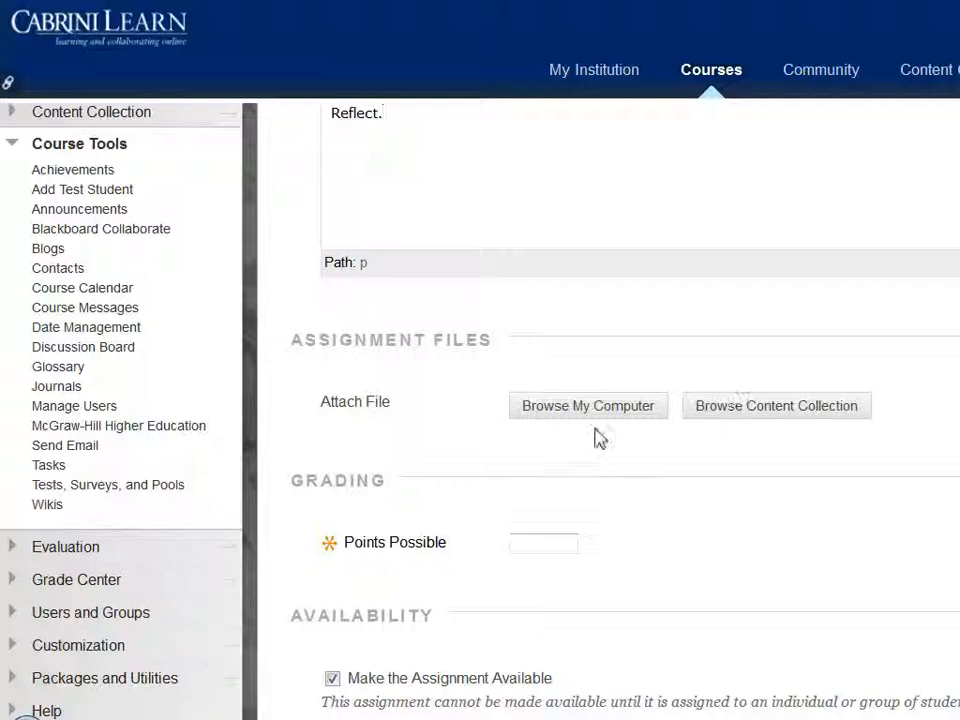
Set the assignment's points possible to 100
{"action": "type", "text": "100"}
{"action": "left_click", "coordinate": [522, 543]}
{"action": "key", "text": "Down"}
{"action": "type", "text": "100"}
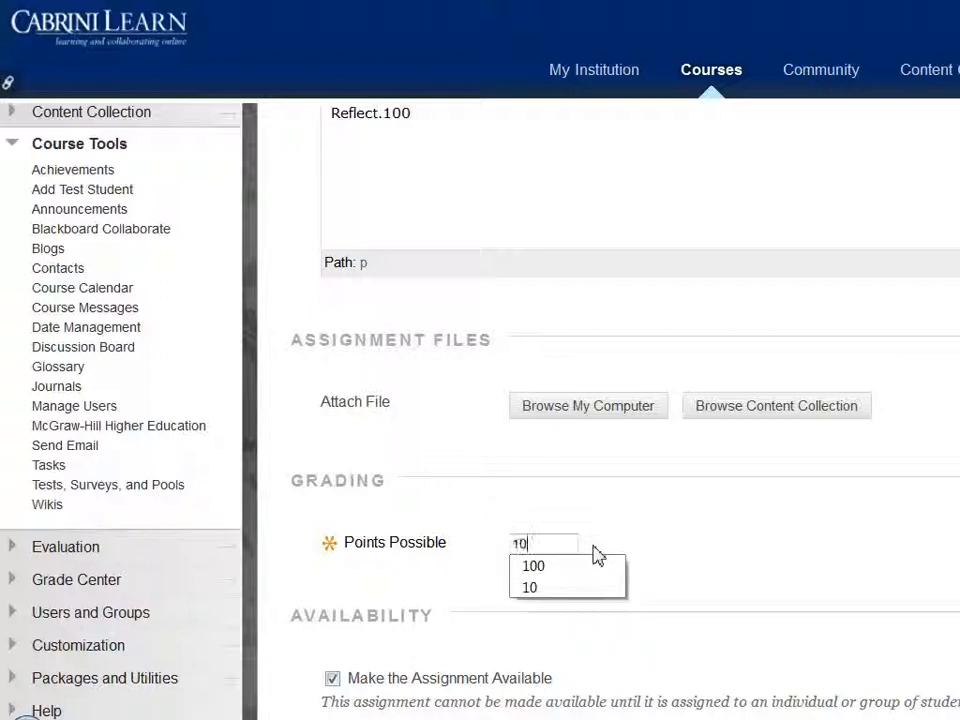
{"action": "left_click", "coordinate": [722, 552]}
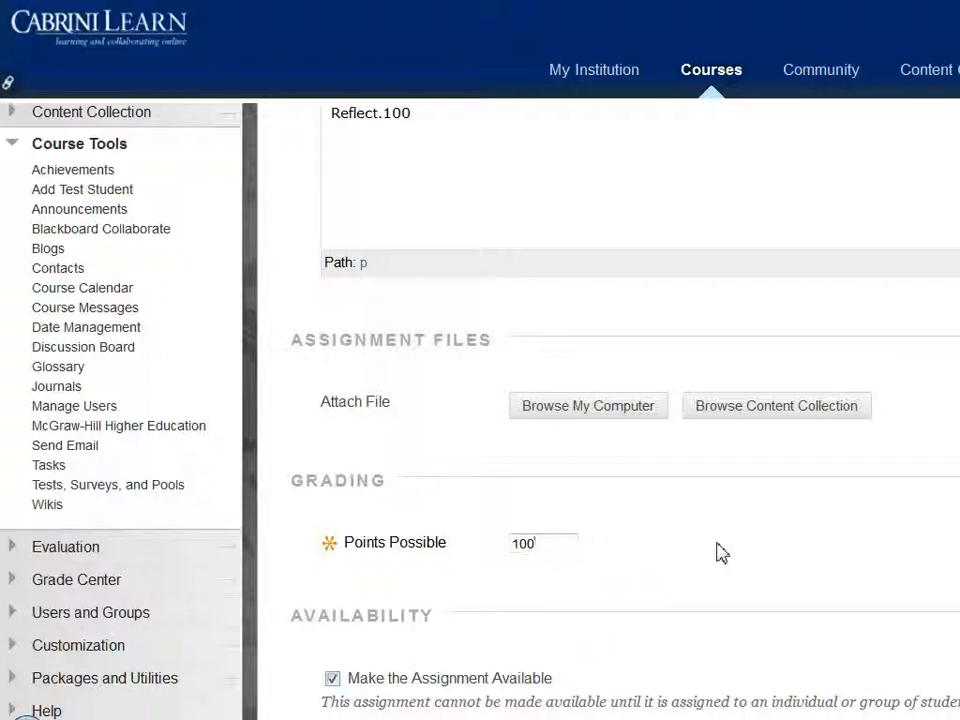
Limit the assignment to 3 attempts and keep scoring attempts by Last Graded Attempt
{"action": "scroll", "coordinate": [722, 552], "scroll_direction": "down", "scroll_amount": 5}
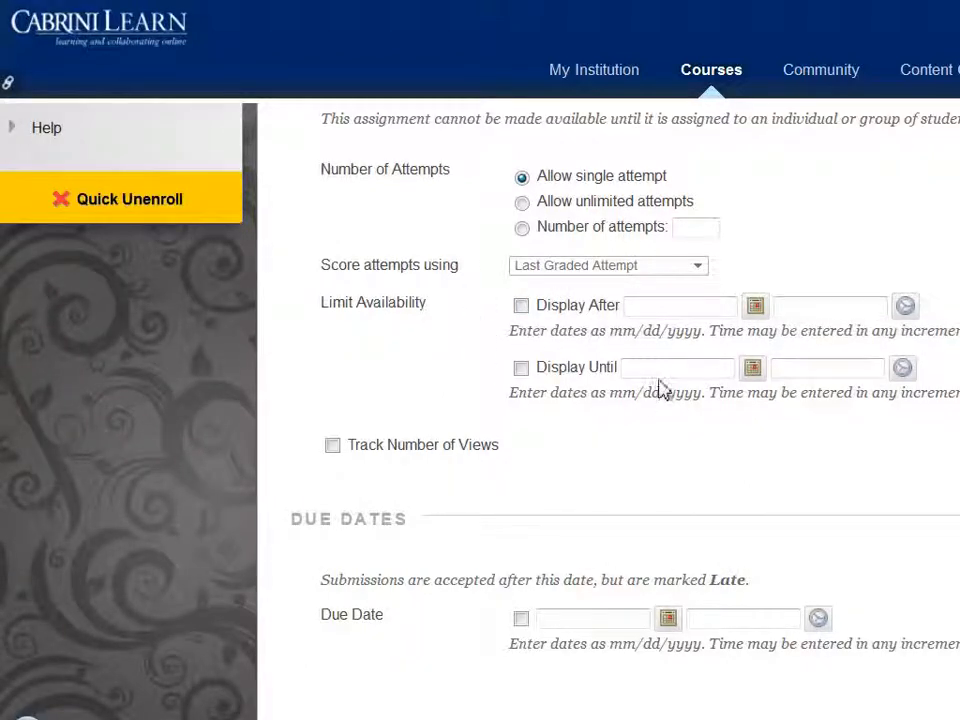
{"action": "left_click", "coordinate": [521, 230]}
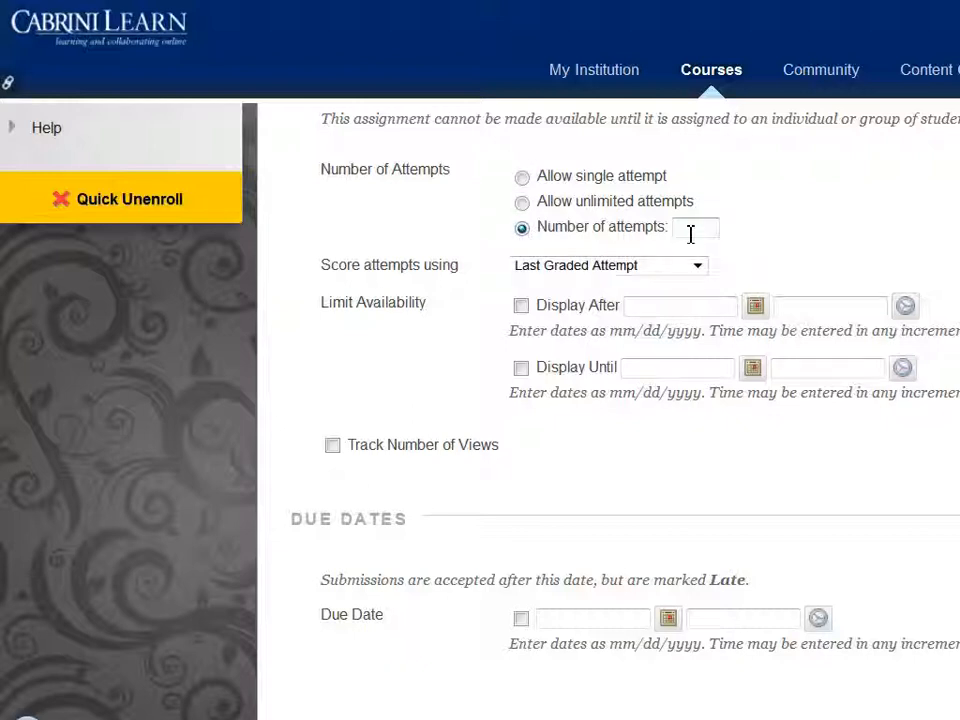
{"action": "left_click", "coordinate": [690, 234]}
{"action": "type", "text": "3"}
{"action": "key", "text": "Down"}
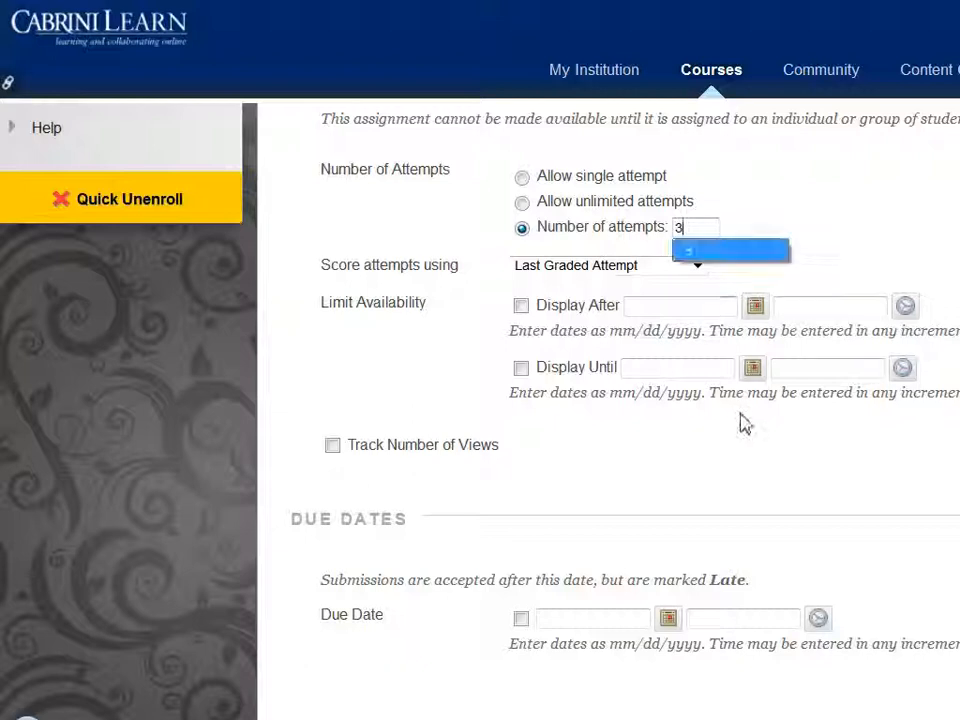
{"action": "key", "text": "Return"}
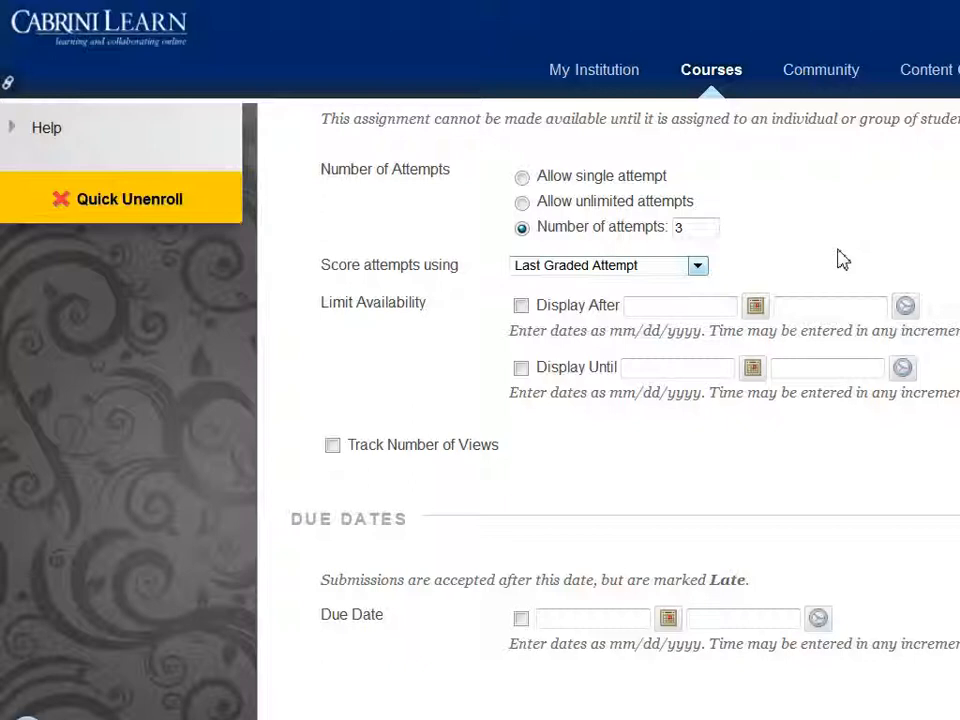
{"action": "left_click", "coordinate": [698, 270]}
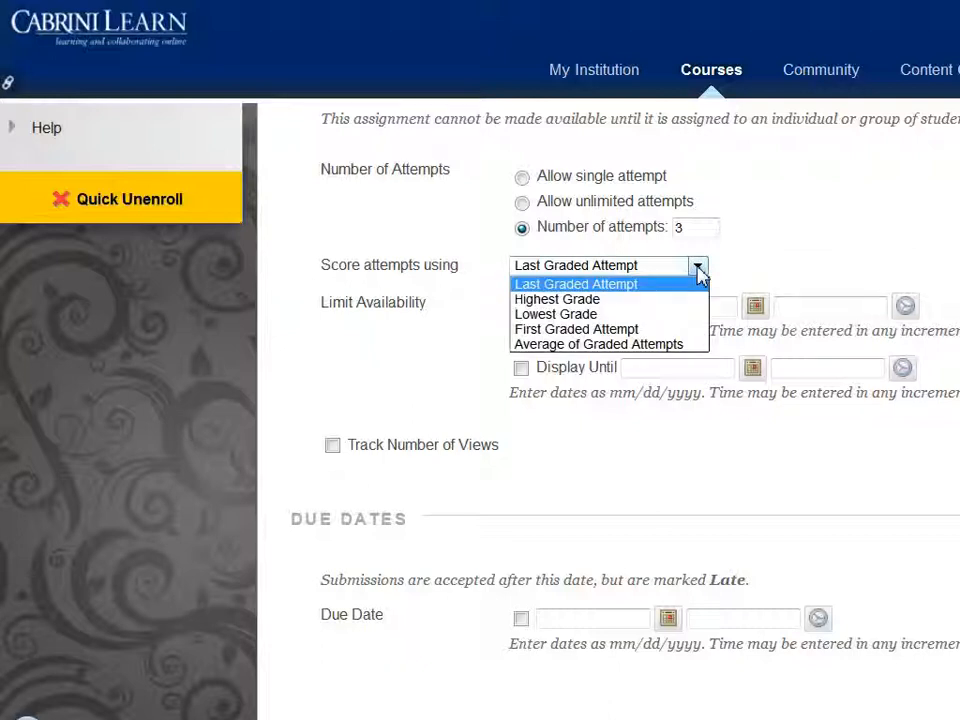
{"action": "left_click", "coordinate": [698, 272]}
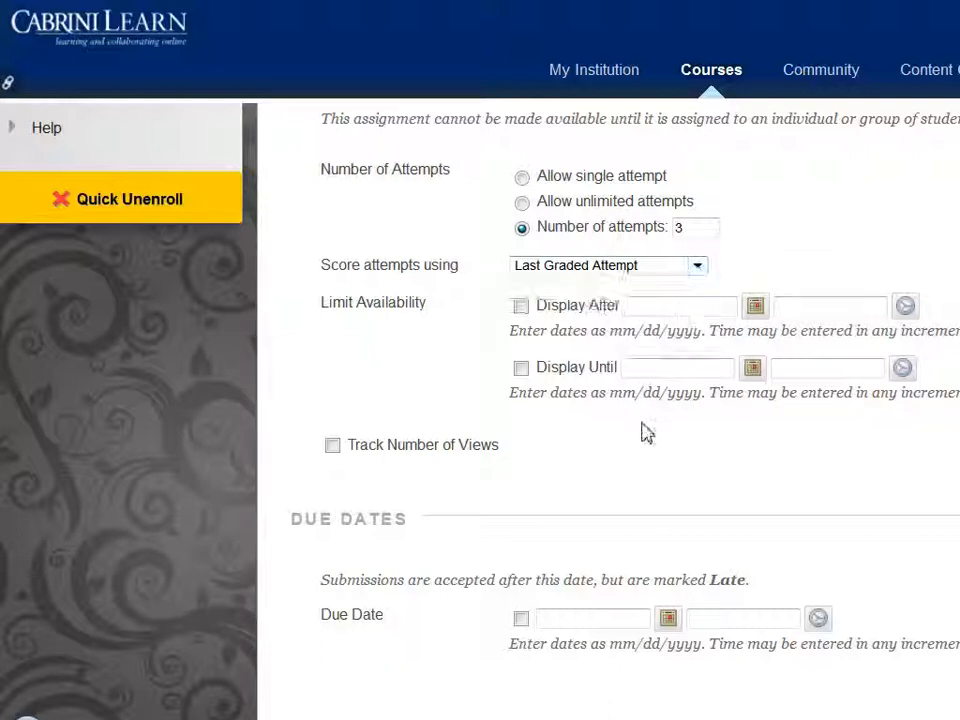
Set the assignment's due date to 05/25/2014 at 11:59 PM and submit the assignment
{"action": "left_click", "coordinate": [521, 621]}
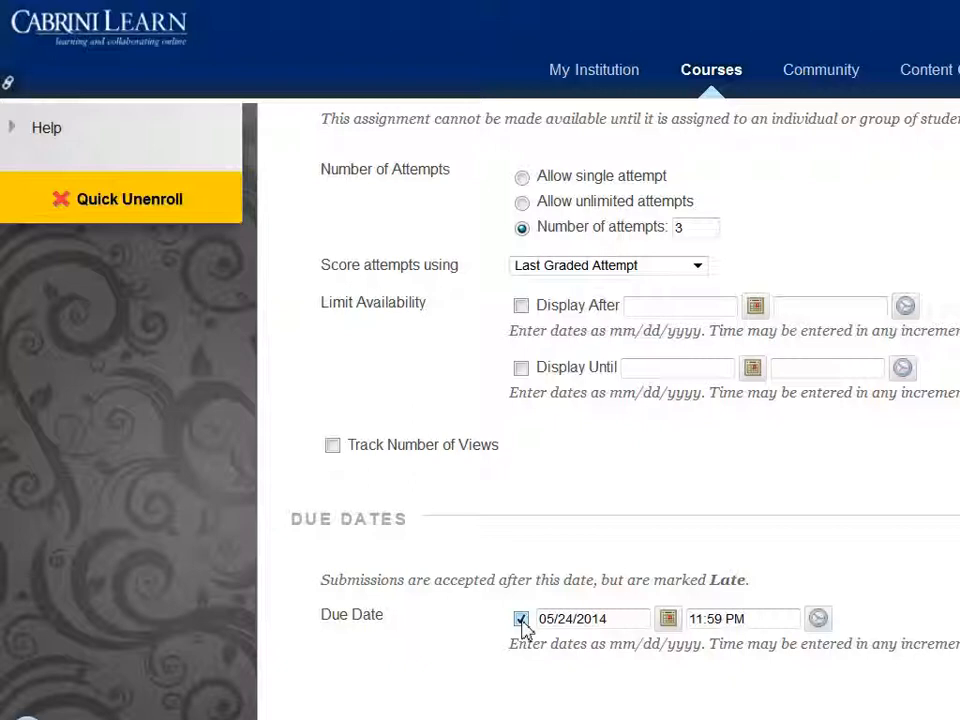
{"action": "left_click", "coordinate": [669, 619]}
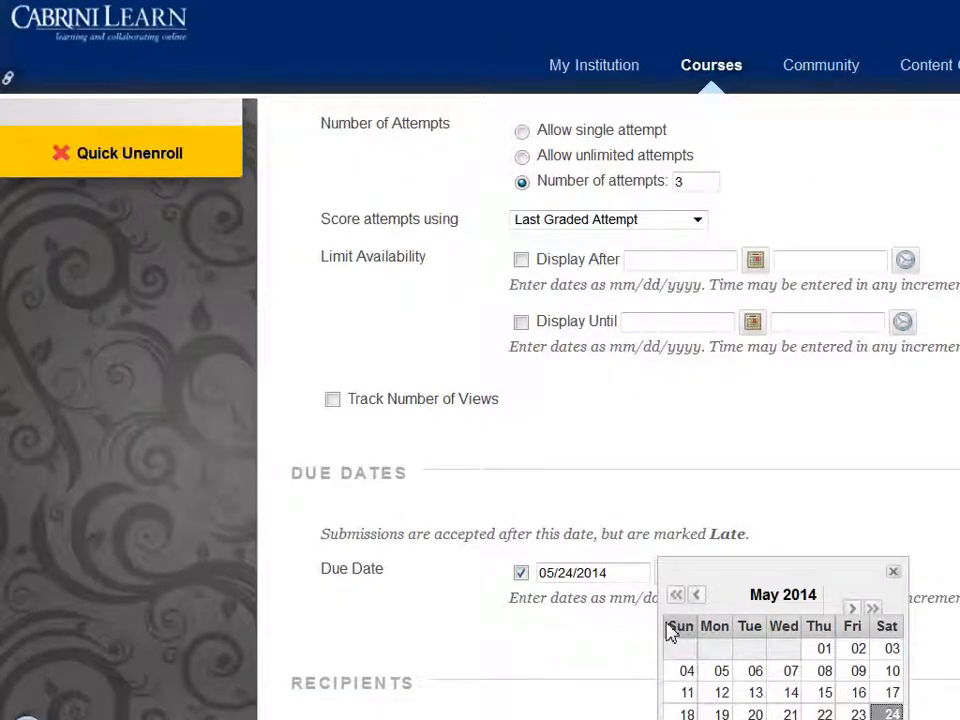
{"action": "scroll", "coordinate": [672, 628], "scroll_direction": "down", "scroll_amount": 1}
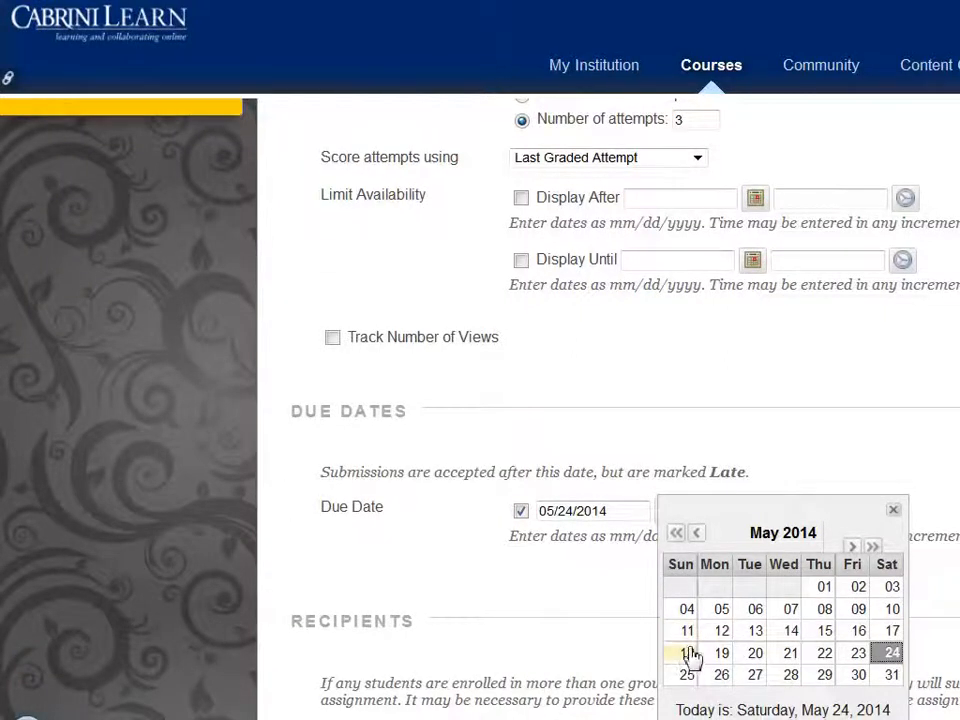
{"action": "left_click", "coordinate": [687, 679]}
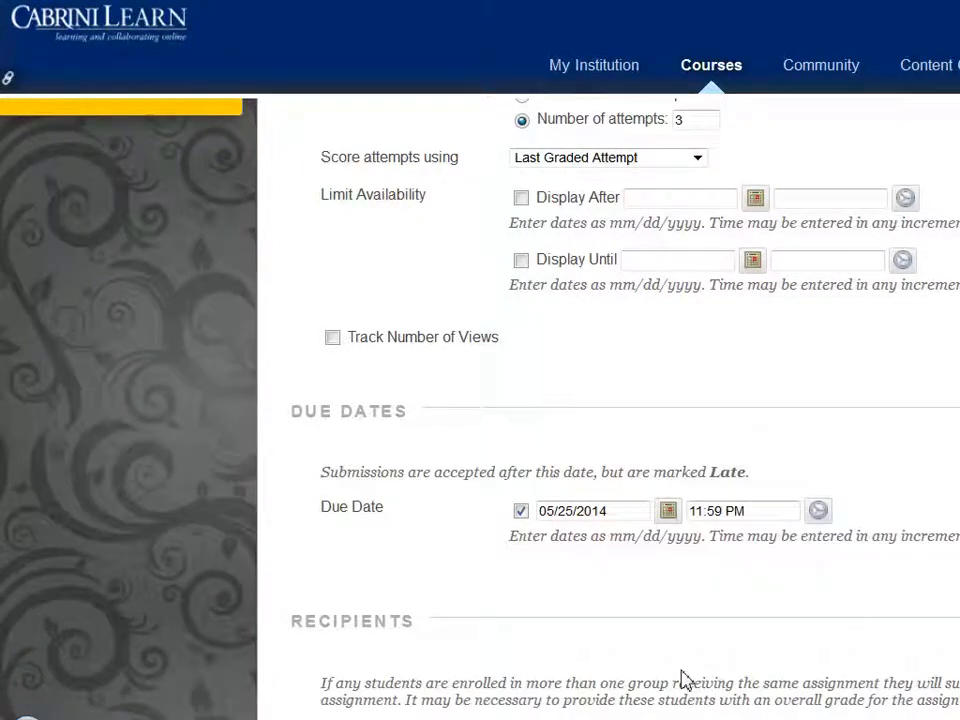
{"action": "scroll", "coordinate": [603, 579], "scroll_direction": "down", "scroll_amount": 4}
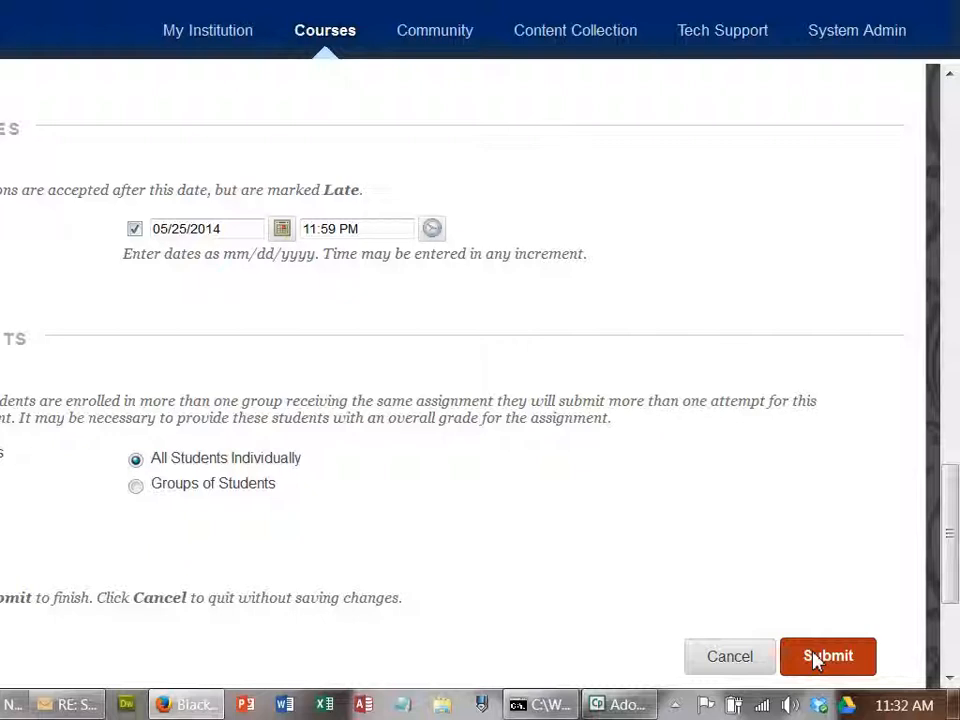
{"action": "left_click", "coordinate": [815, 657]}
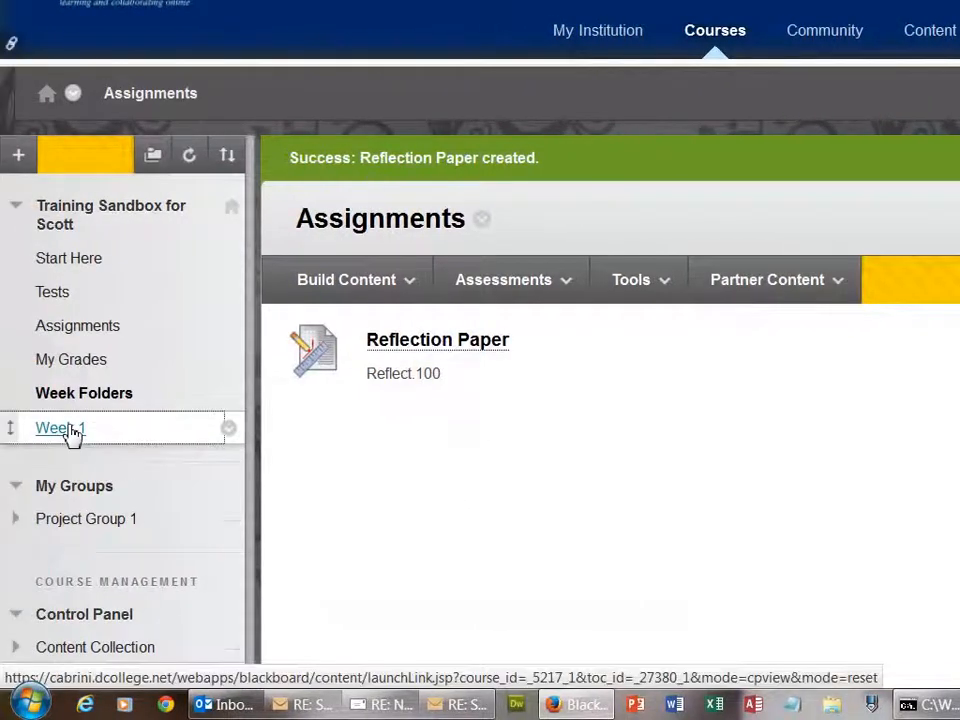
Add a course link to the Reflection Paper assignment in the Week 1 folder, keeping the default options, and submit it
{"action": "left_click", "coordinate": [57, 432]}
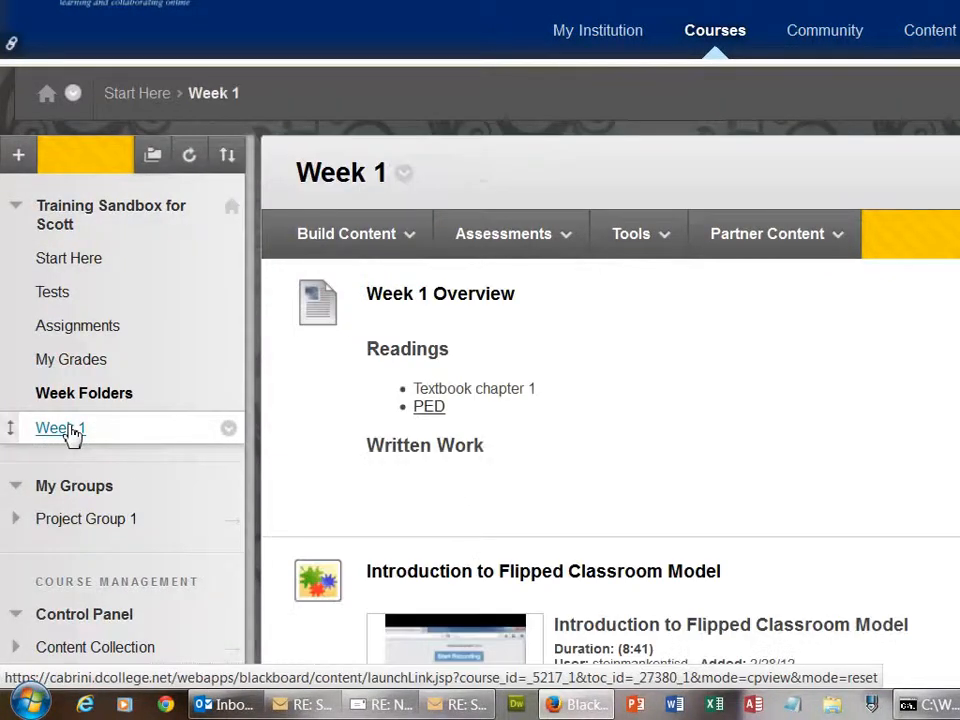
{"action": "left_click", "coordinate": [368, 250]}
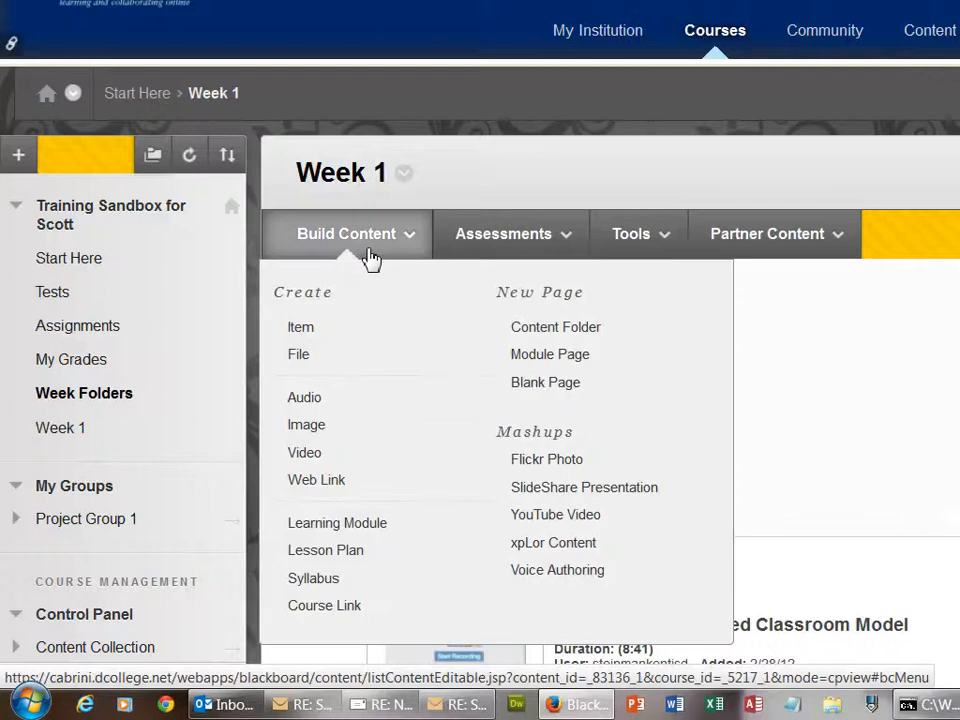
{"action": "left_click", "coordinate": [324, 607]}
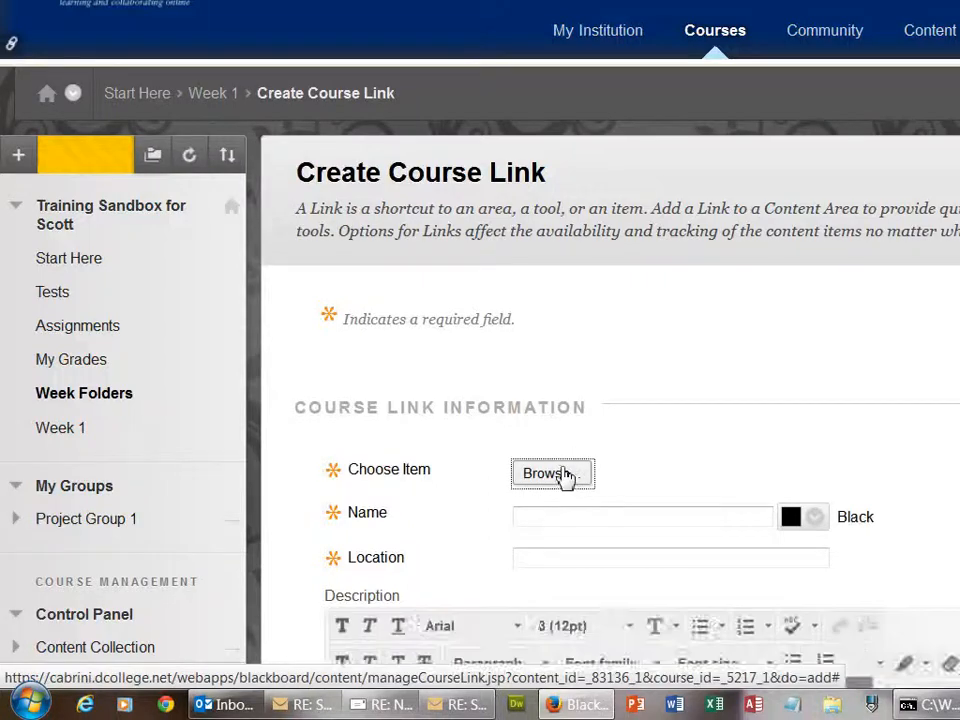
{"action": "left_click", "coordinate": [565, 476]}
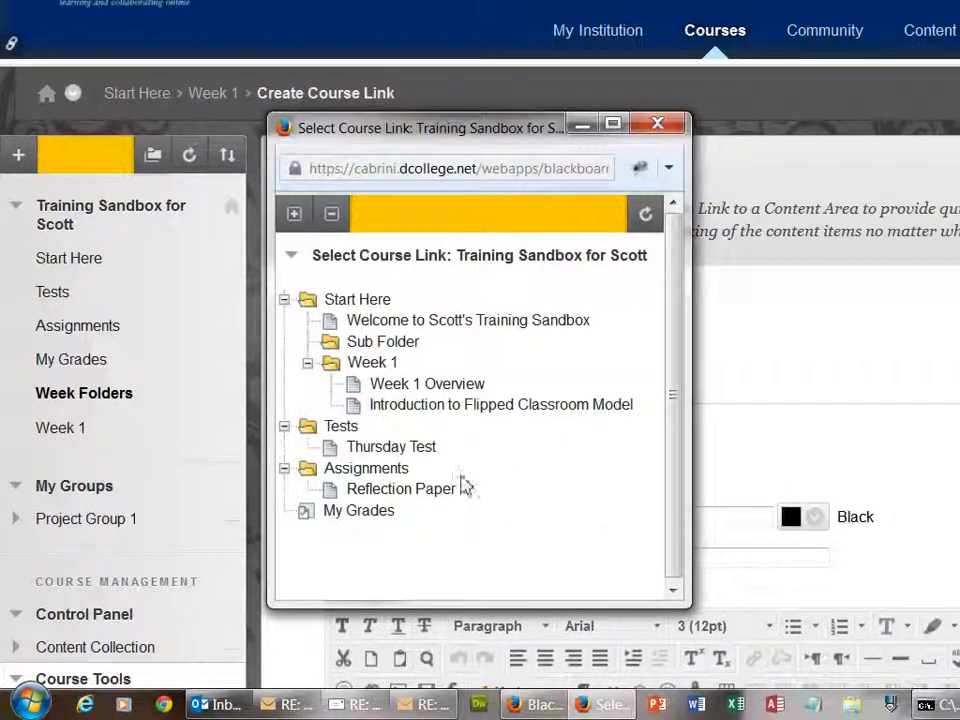
{"action": "left_click", "coordinate": [418, 492]}
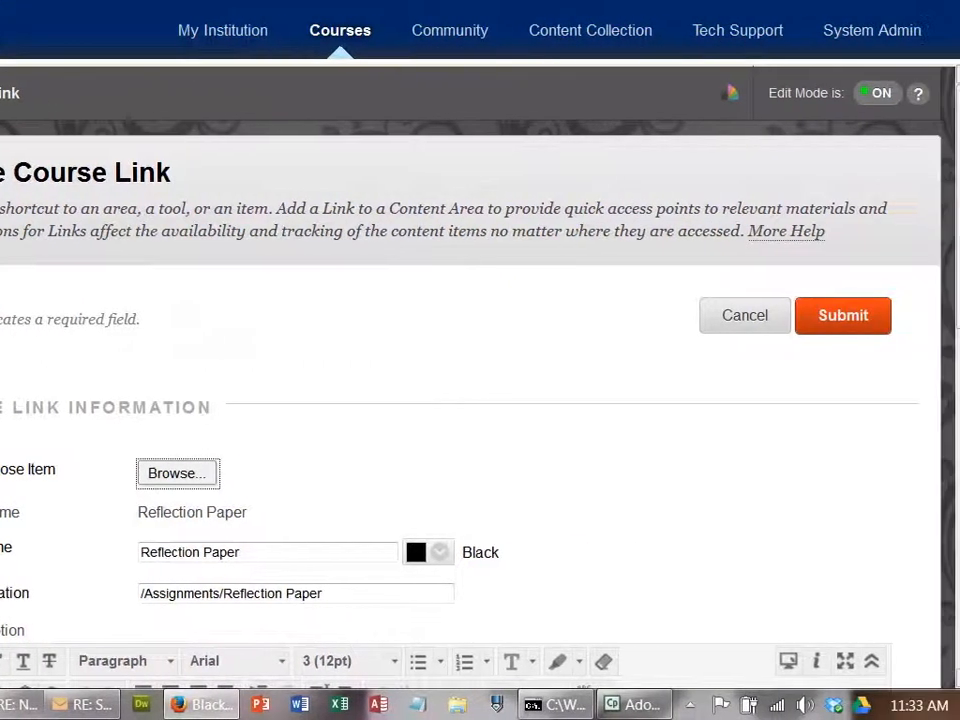
{"action": "left_click", "coordinate": [949, 570]}
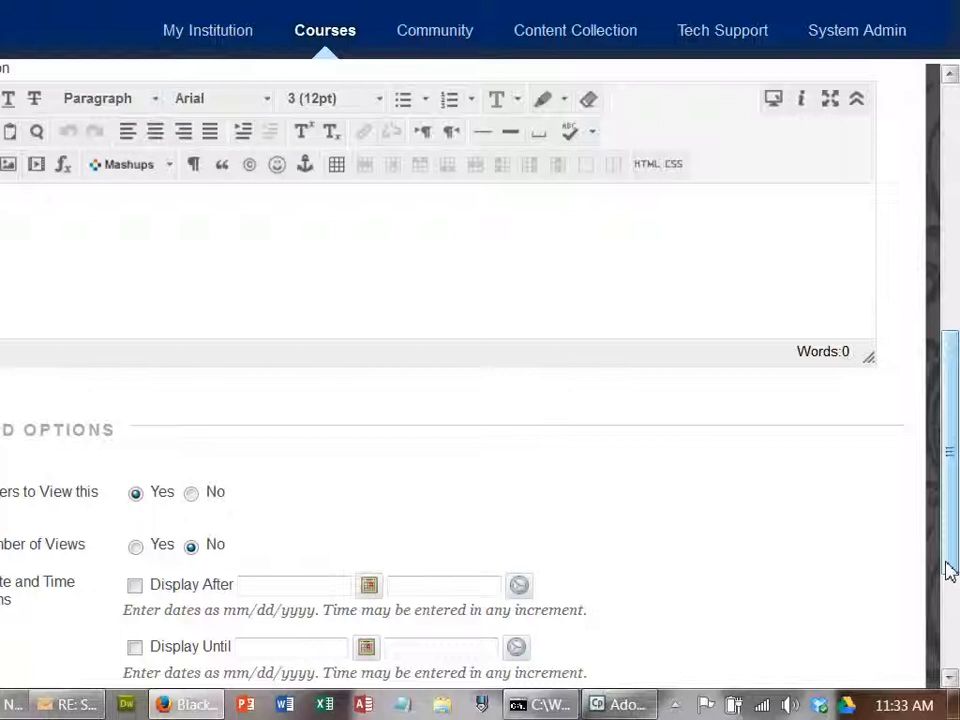
{"action": "left_click_drag", "start_coordinate": [952, 572], "coordinate": [952, 652]}
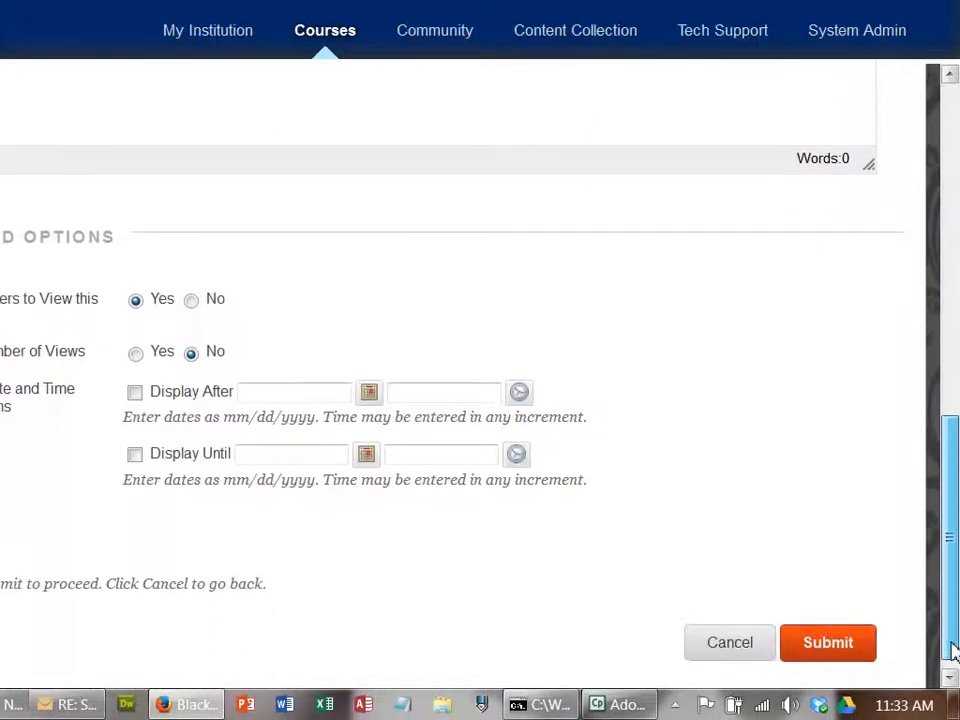
{"action": "left_click", "coordinate": [829, 651]}
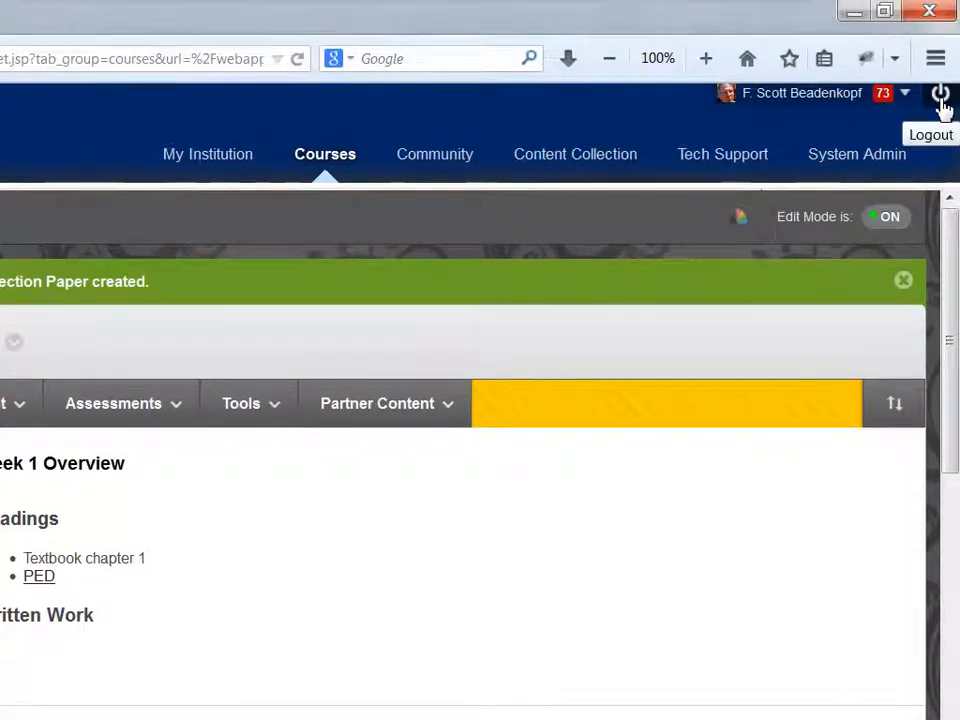
Log out of the instructor account and log in with the test student's username and account password
{"action": "left_click", "coordinate": [941, 96]}
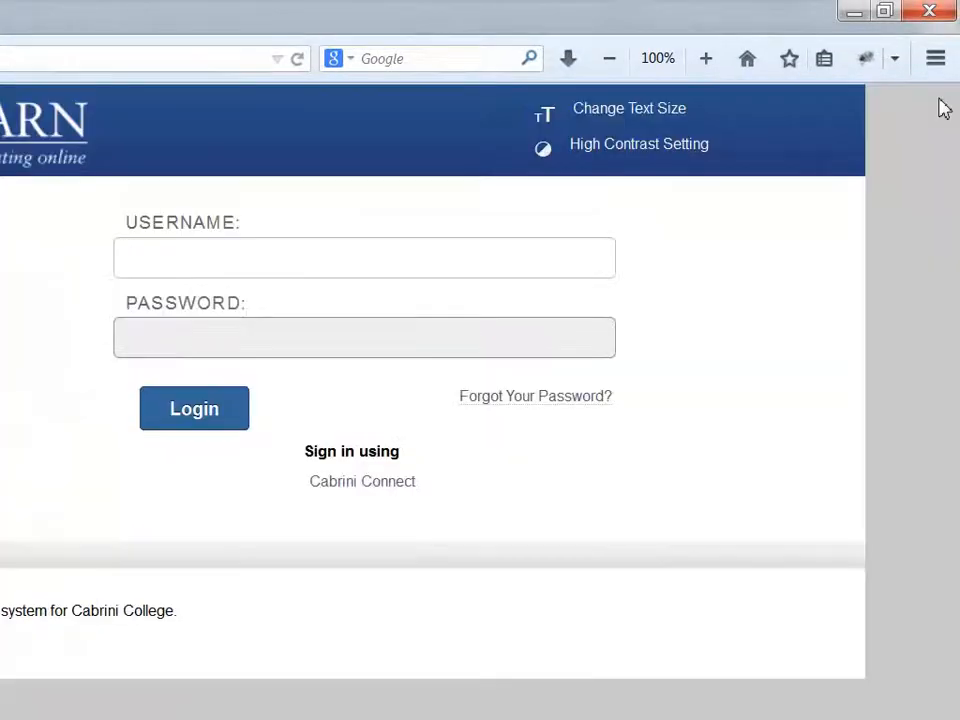
{"action": "left_click", "coordinate": [380, 274]}
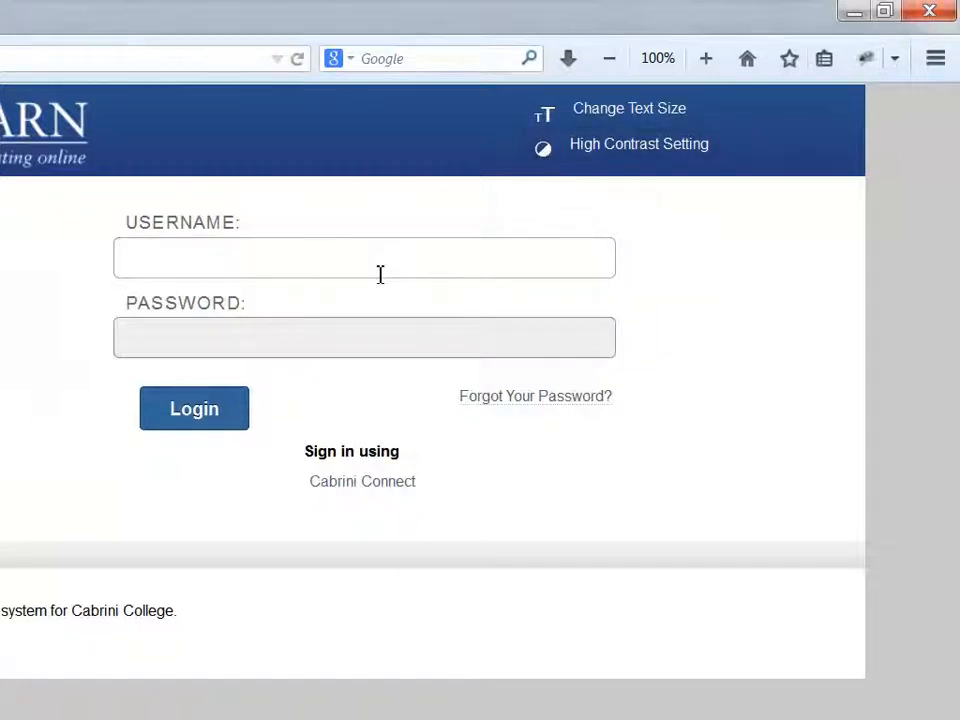
{"action": "left_click", "coordinate": [379, 264]}
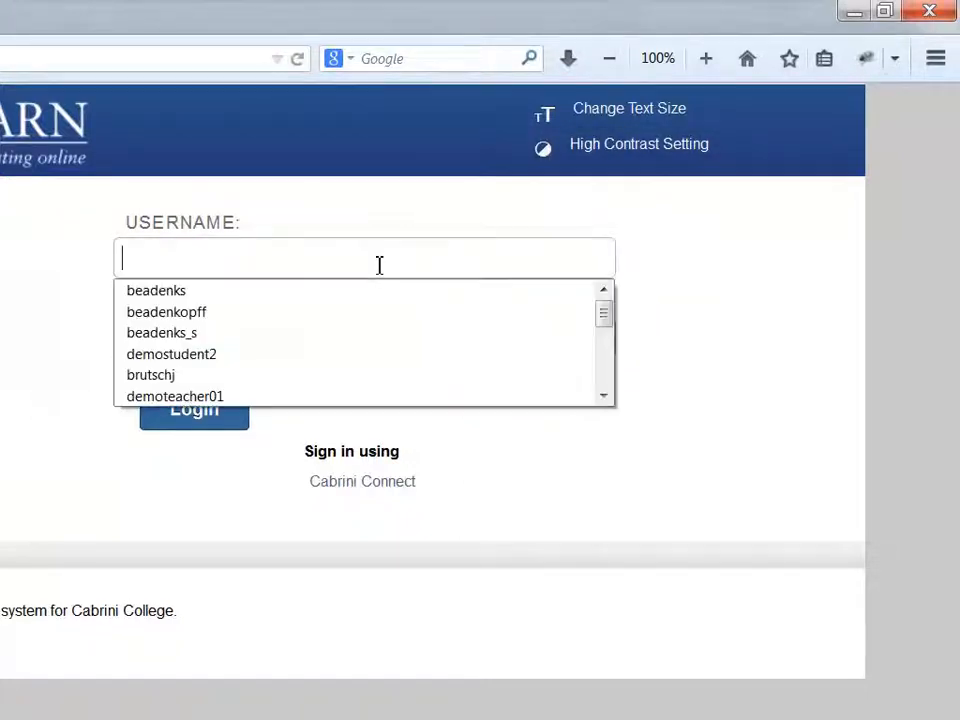
{"action": "left_click", "coordinate": [286, 336]}
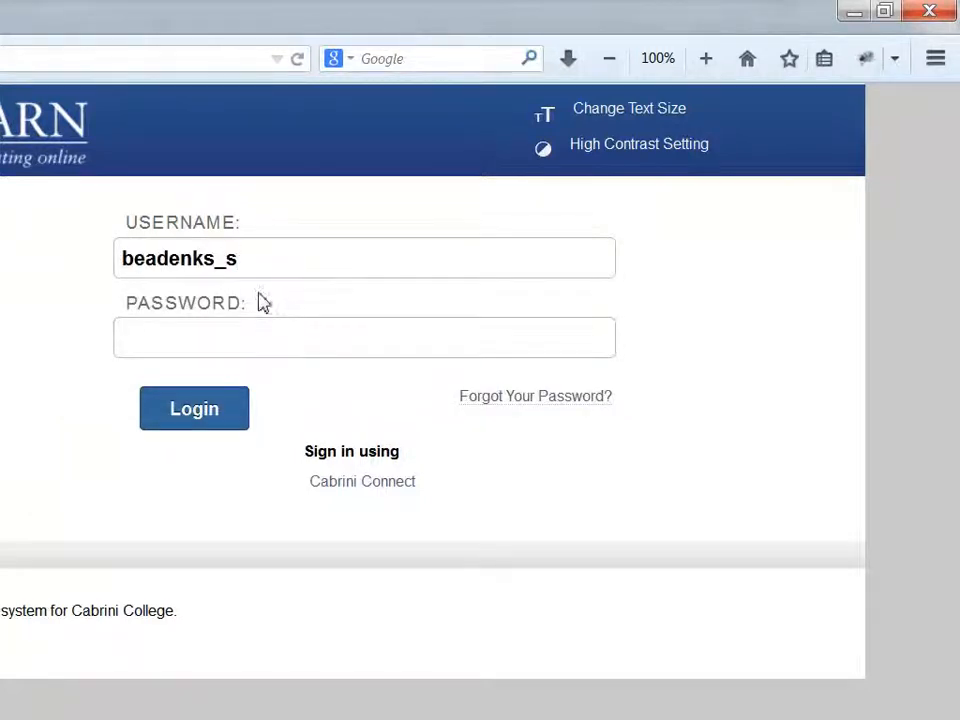
{"action": "left_click", "coordinate": [216, 343]}
{"action": "type", "text": "********"}
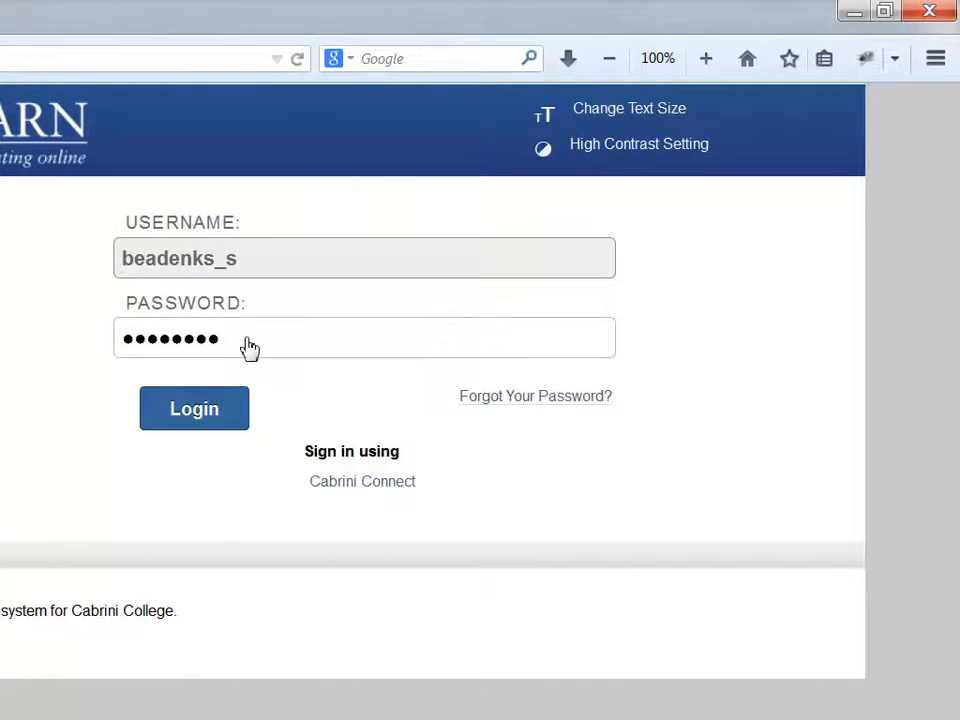
{"action": "type", "text": "**"}
{"action": "key", "text": "Return"}
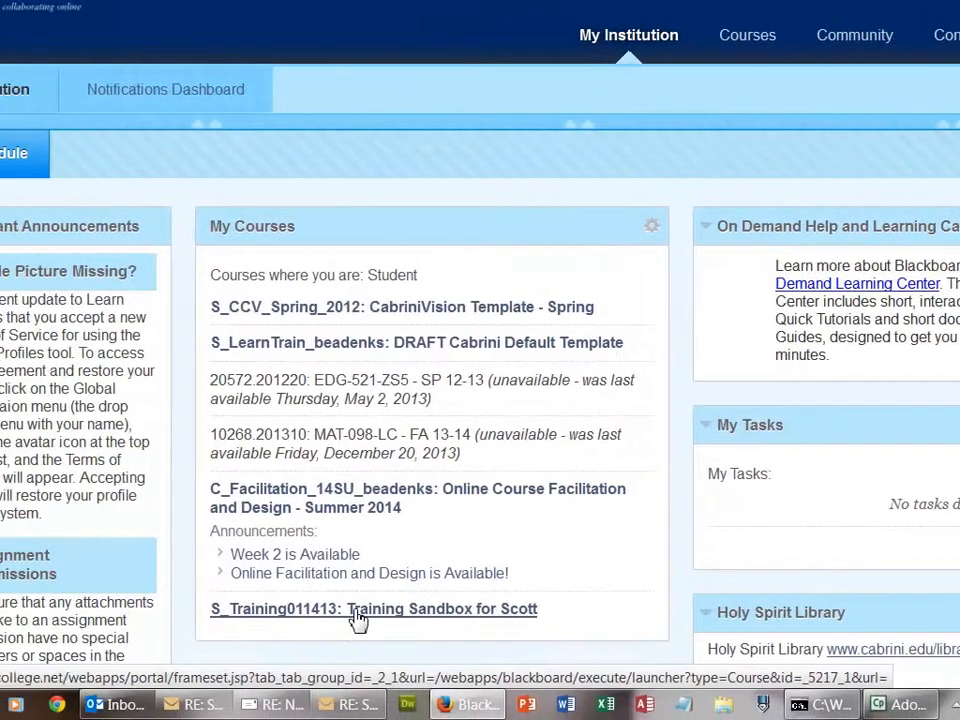
Enter the Training Sandbox course as the student and open the Reflection Paper assignment's submission section through the Week 1 folder
{"action": "left_click", "coordinate": [358, 619]}
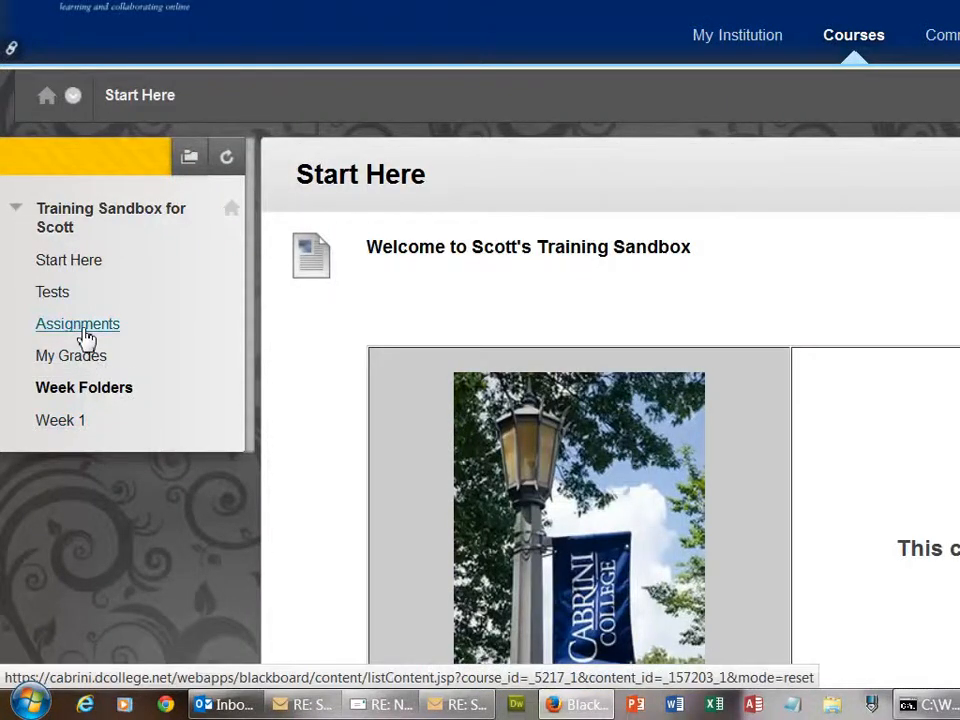
{"action": "left_click", "coordinate": [60, 421]}
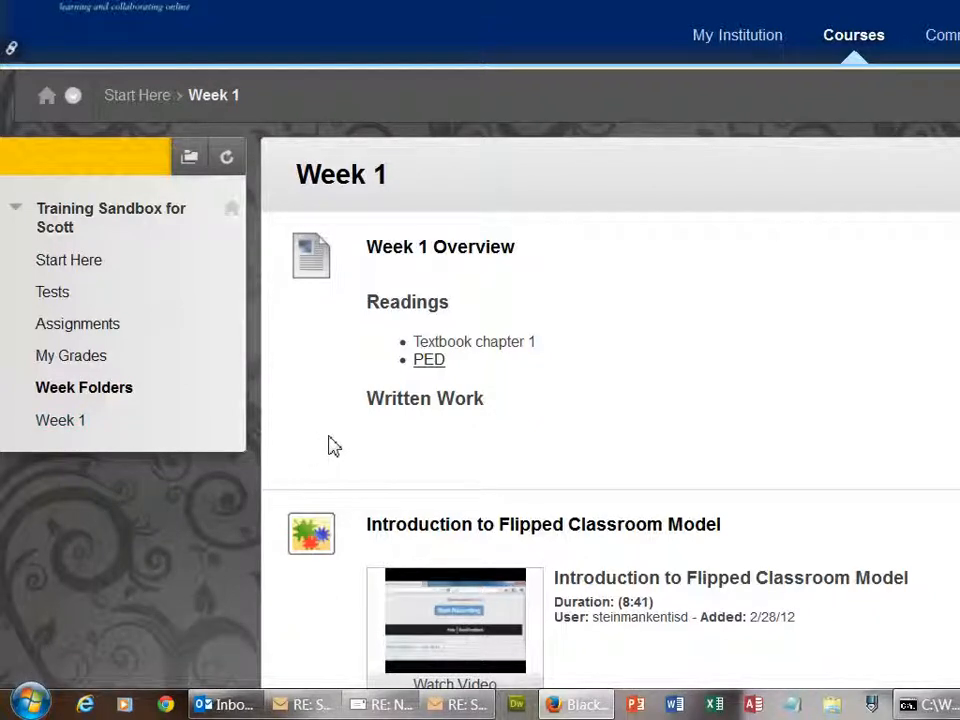
{"action": "scroll", "coordinate": [334, 447], "scroll_direction": "down", "scroll_amount": 3}
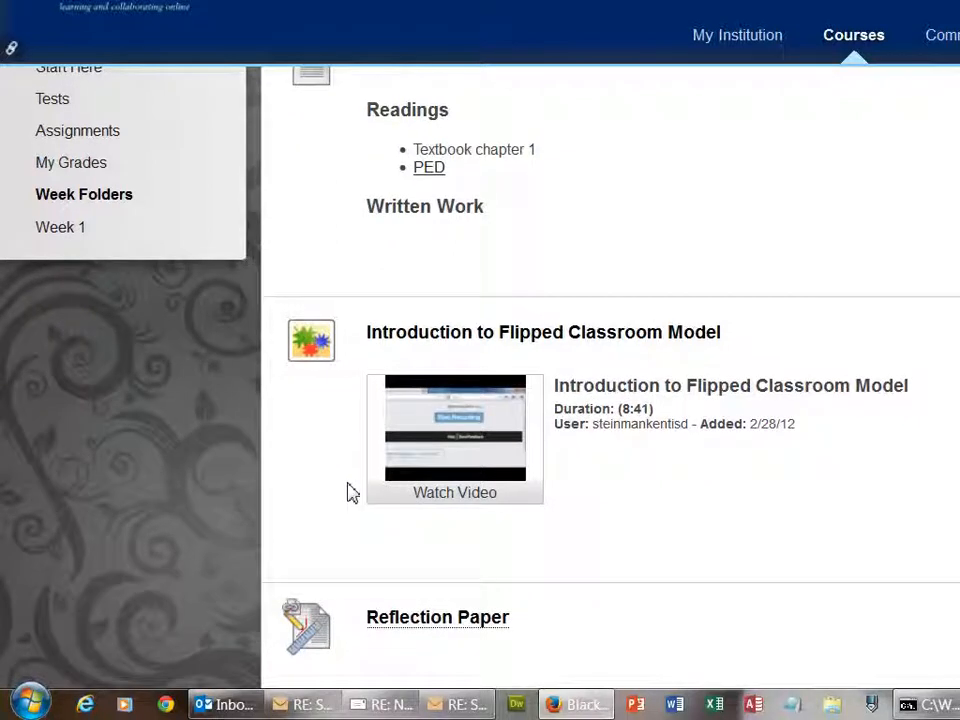
{"action": "left_click", "coordinate": [446, 633]}
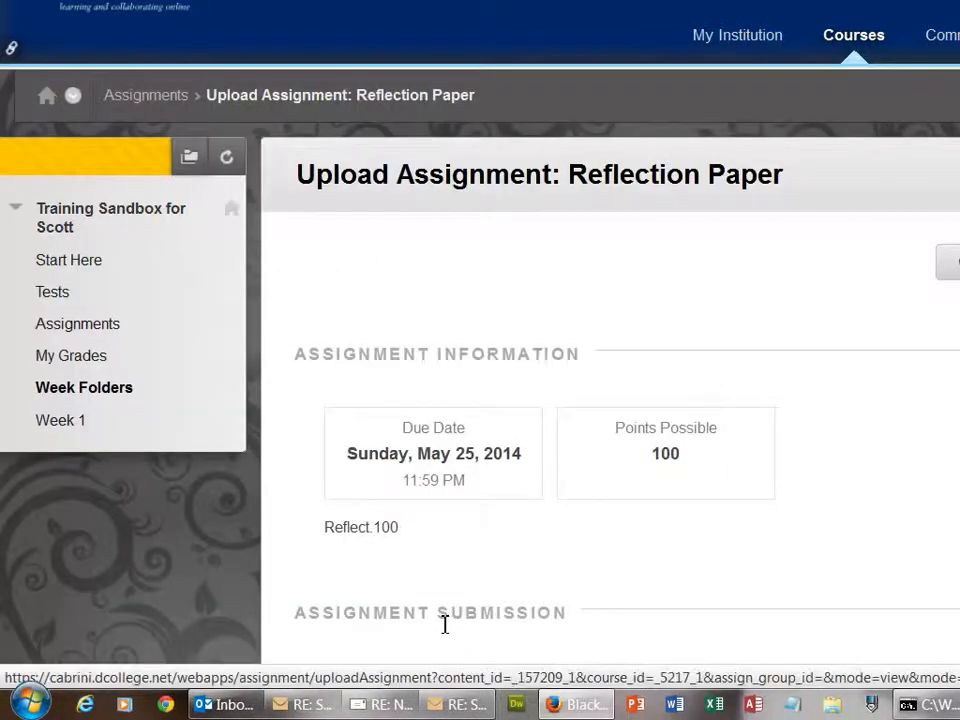
{"action": "scroll", "coordinate": [445, 625], "scroll_direction": "down", "scroll_amount": 5}
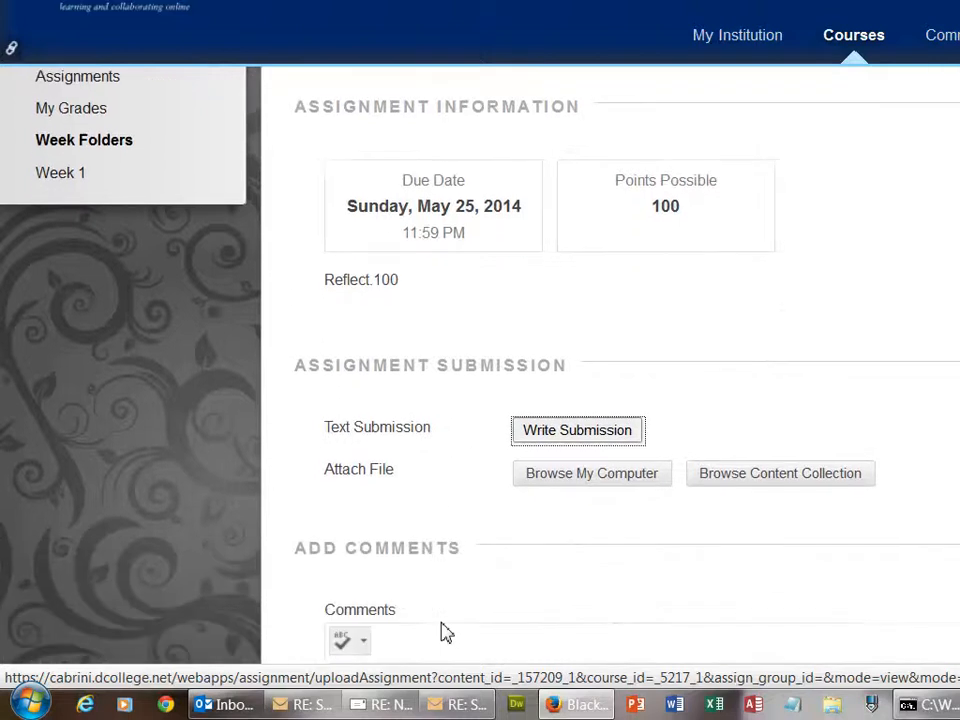
{"action": "scroll", "coordinate": [445, 628], "scroll_direction": "down", "scroll_amount": 1}
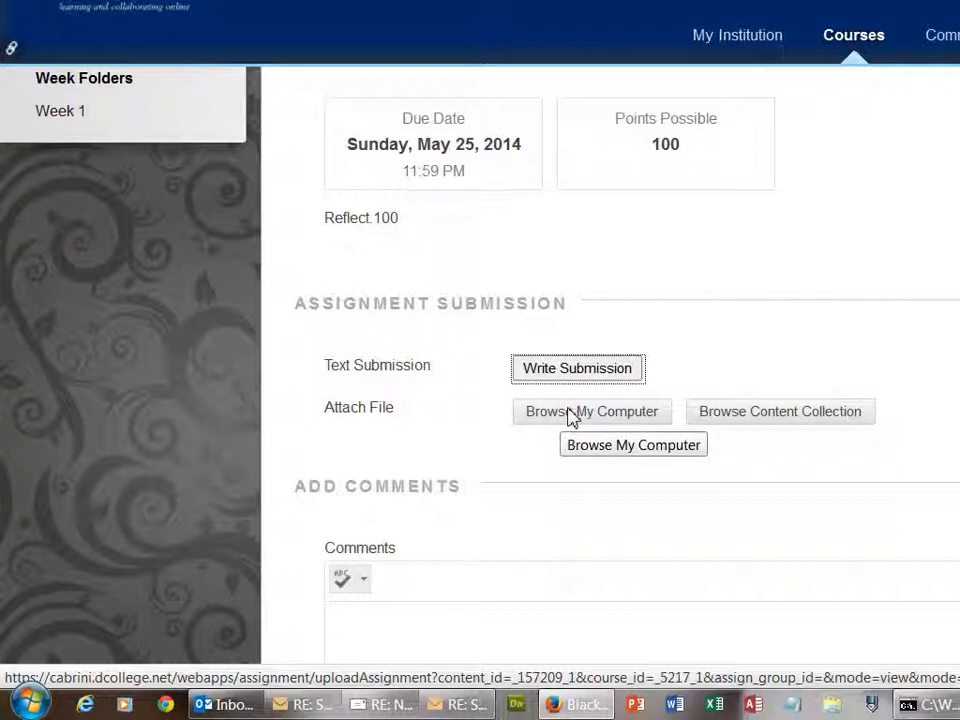
Write "I reflected. I am reflecting. I will reflect." as the Reflection Paper's text submission and submit it
{"action": "left_click", "coordinate": [576, 369]}
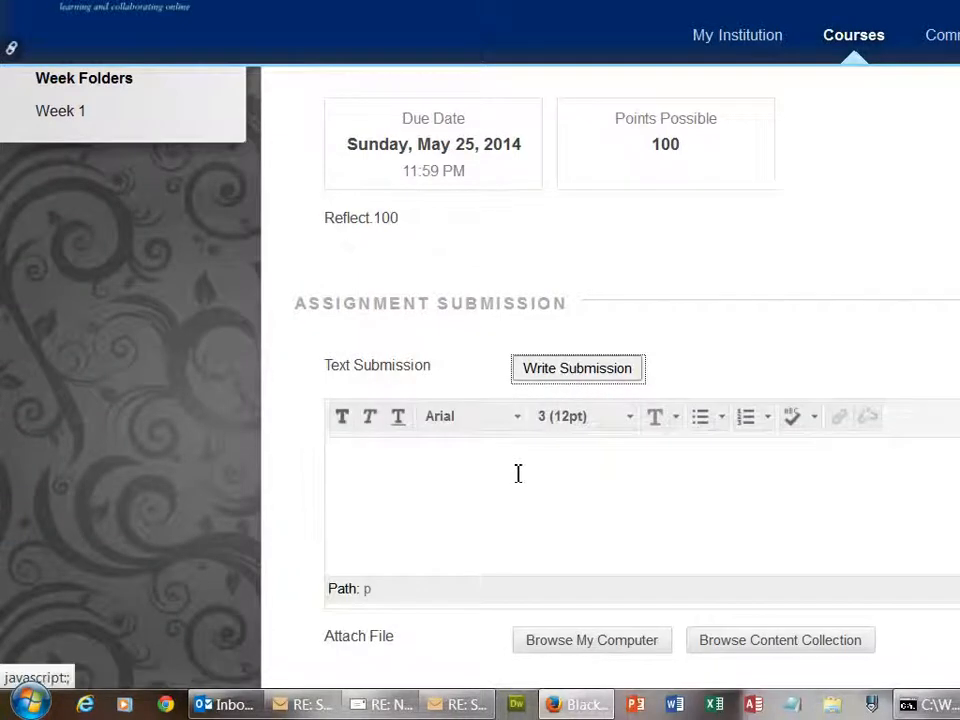
{"action": "left_click", "coordinate": [519, 470]}
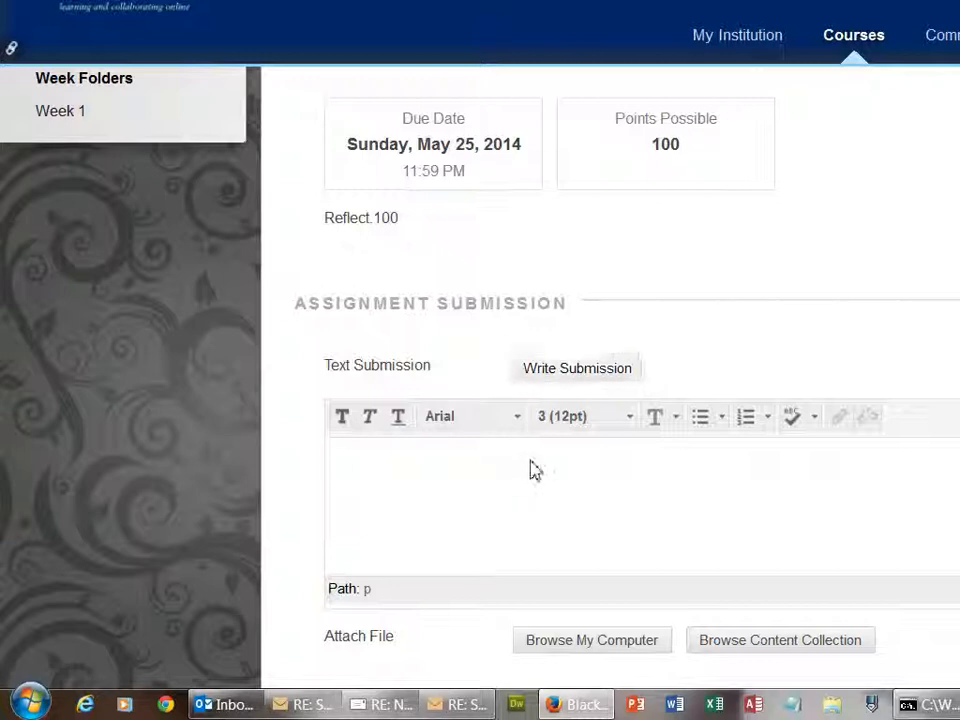
{"action": "type", "text": "I f"}
{"action": "type", "text": "reflected"}
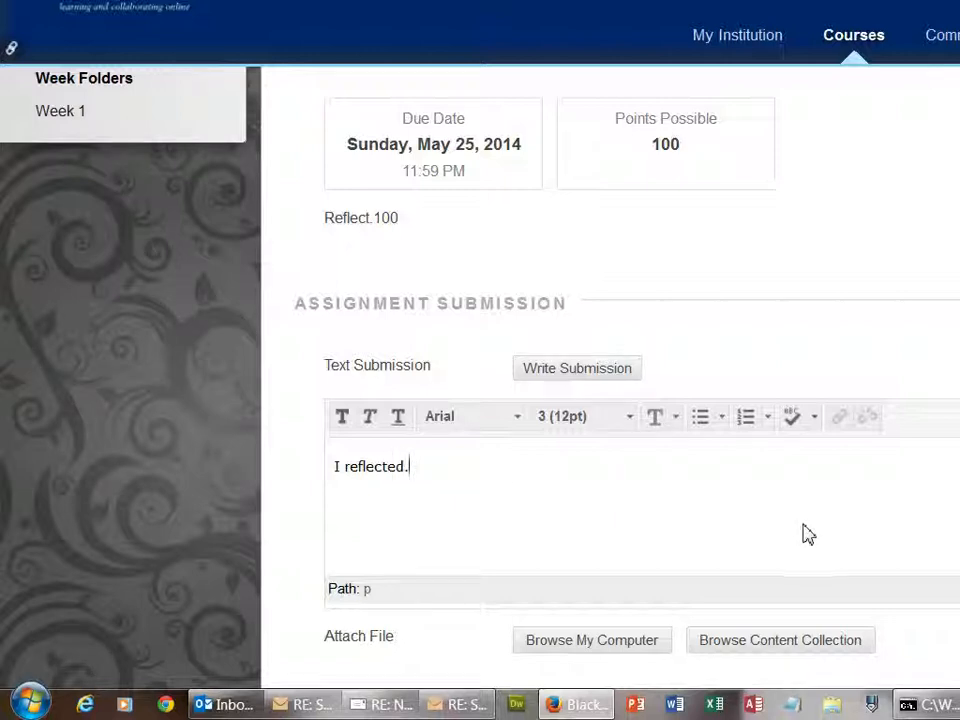
{"action": "type", "text": ".  I am reflecting"}
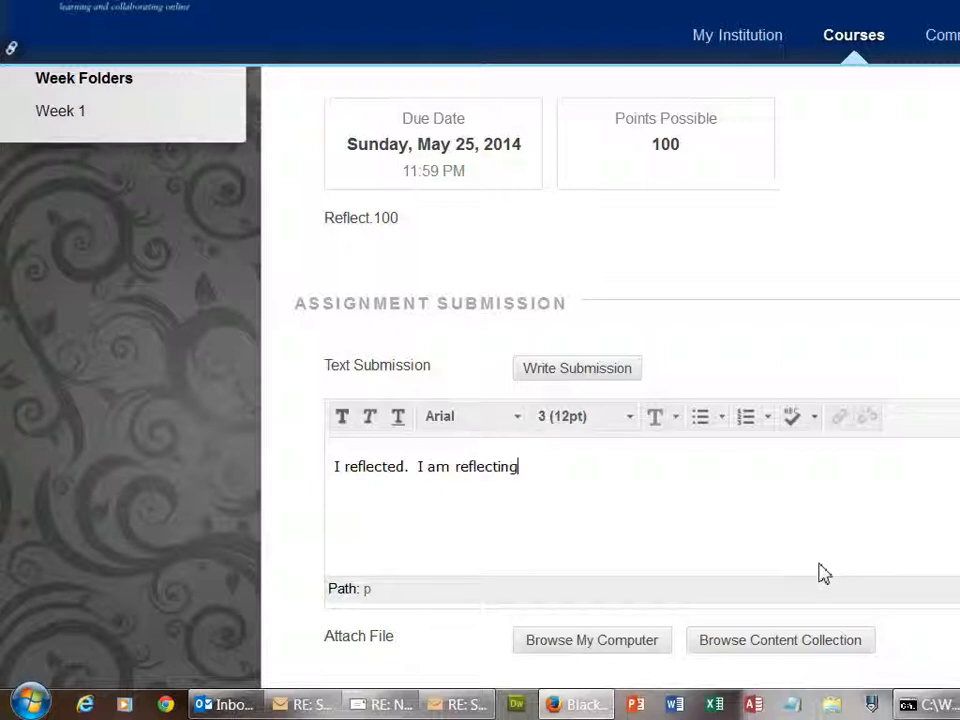
{"action": "type", "text": ".  I will reflect."}
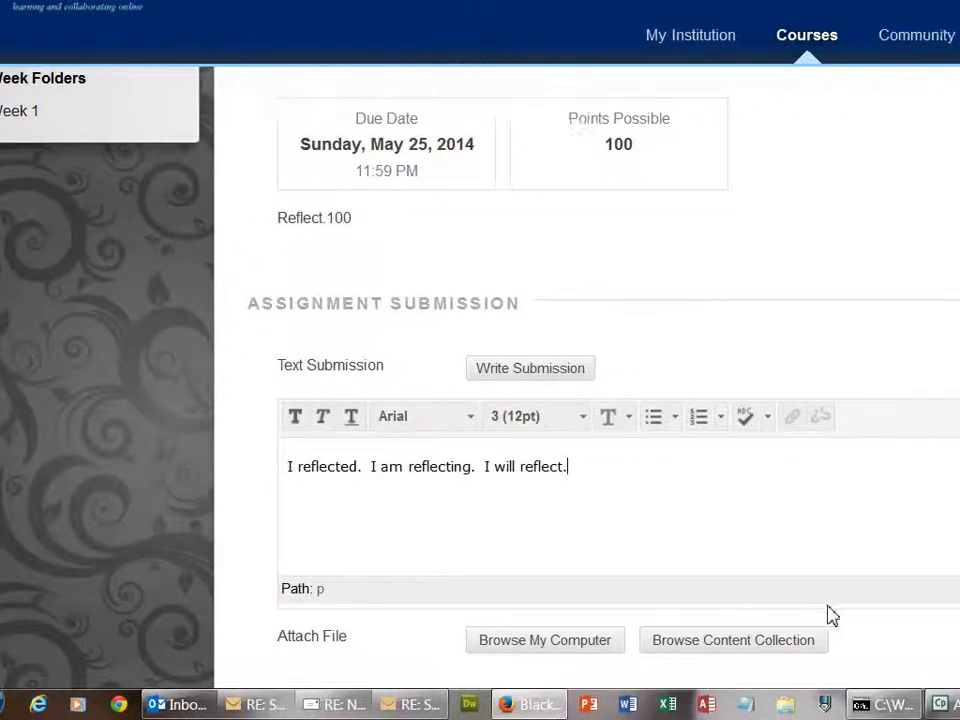
{"action": "scroll", "coordinate": [955, 628], "scroll_direction": "down", "scroll_amount": 5}
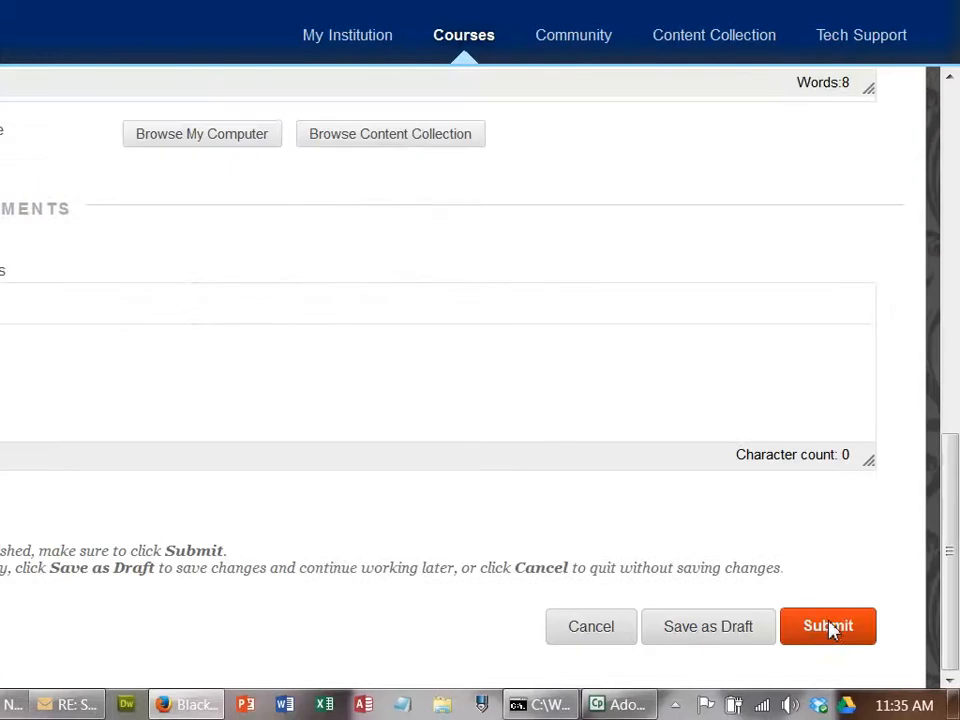
{"action": "left_click", "coordinate": [830, 632]}
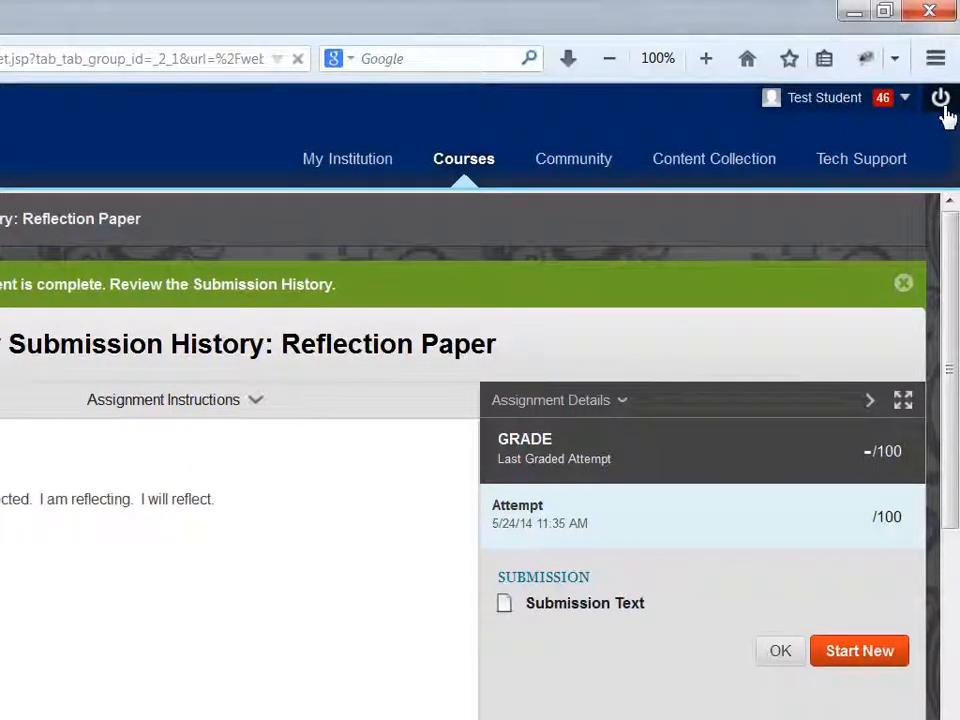
Switch from the student account back to the instructor account and open the Training Sandbox course
{"action": "left_click", "coordinate": [940, 97]}
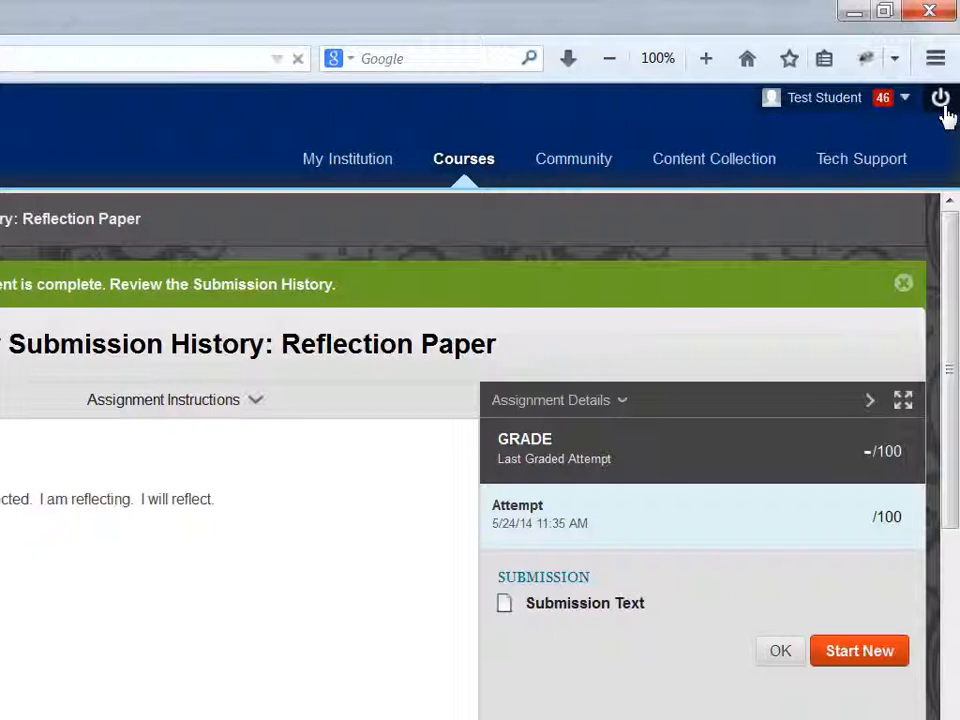
{"action": "key", "text": "Return"}
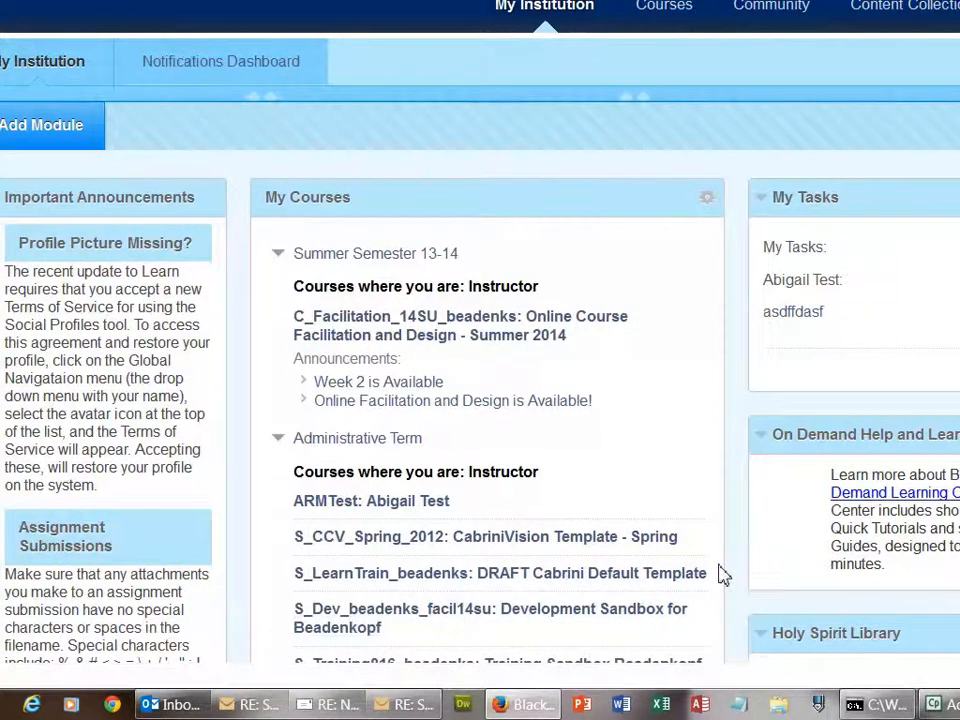
{"action": "scroll", "coordinate": [722, 570], "scroll_direction": "down", "scroll_amount": 5}
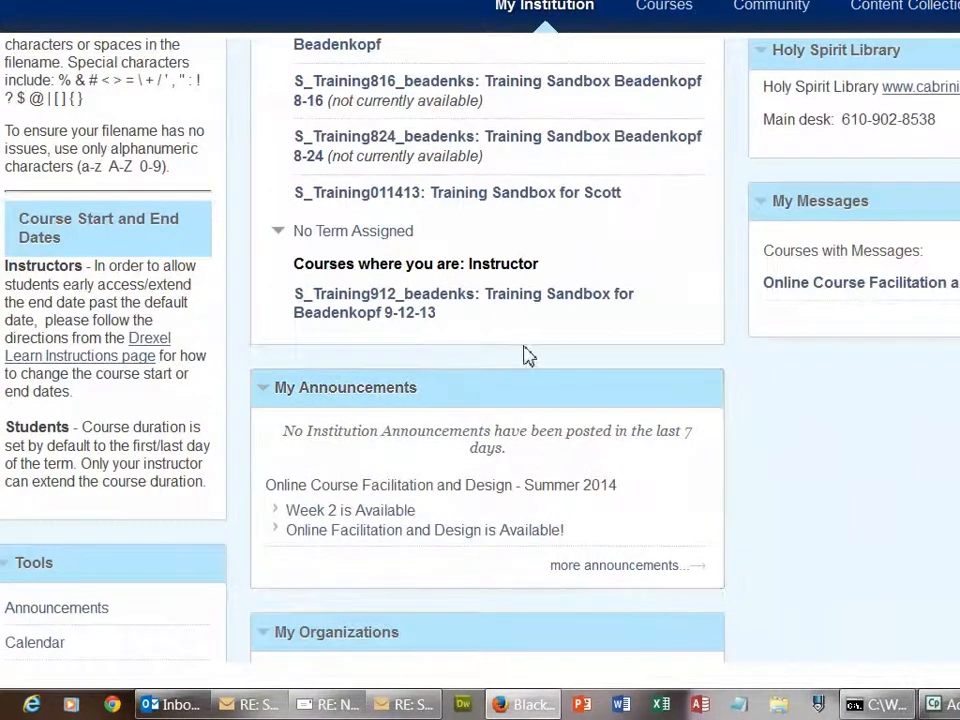
{"action": "left_click", "coordinate": [499, 205]}
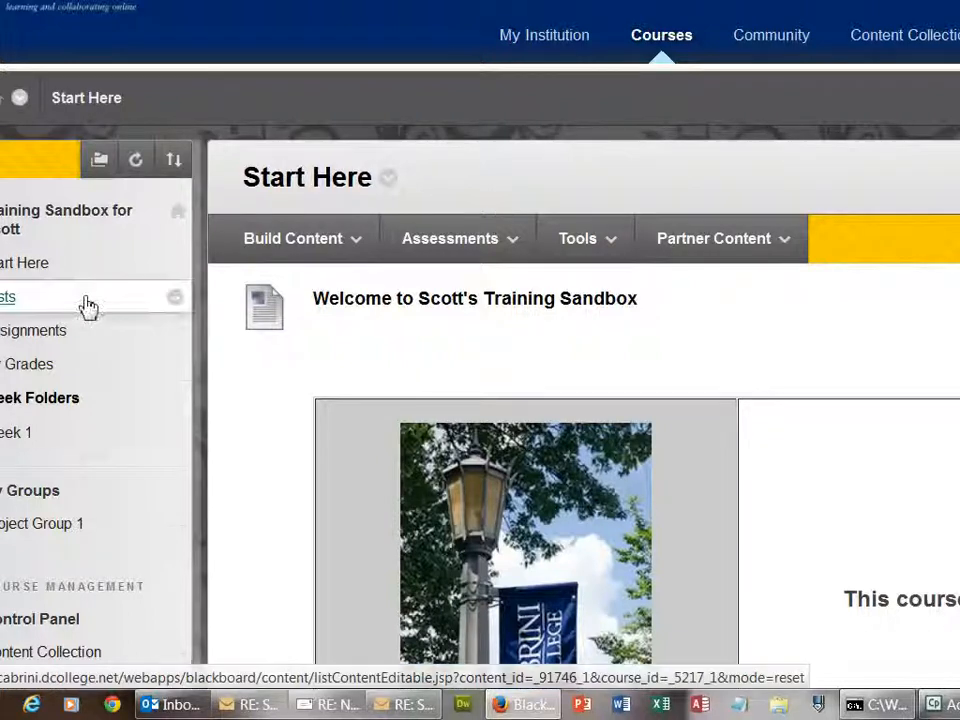
Open the Grade Center's Needs Grading page for the course
{"action": "scroll", "coordinate": [104, 550], "scroll_direction": "down", "scroll_amount": 1}
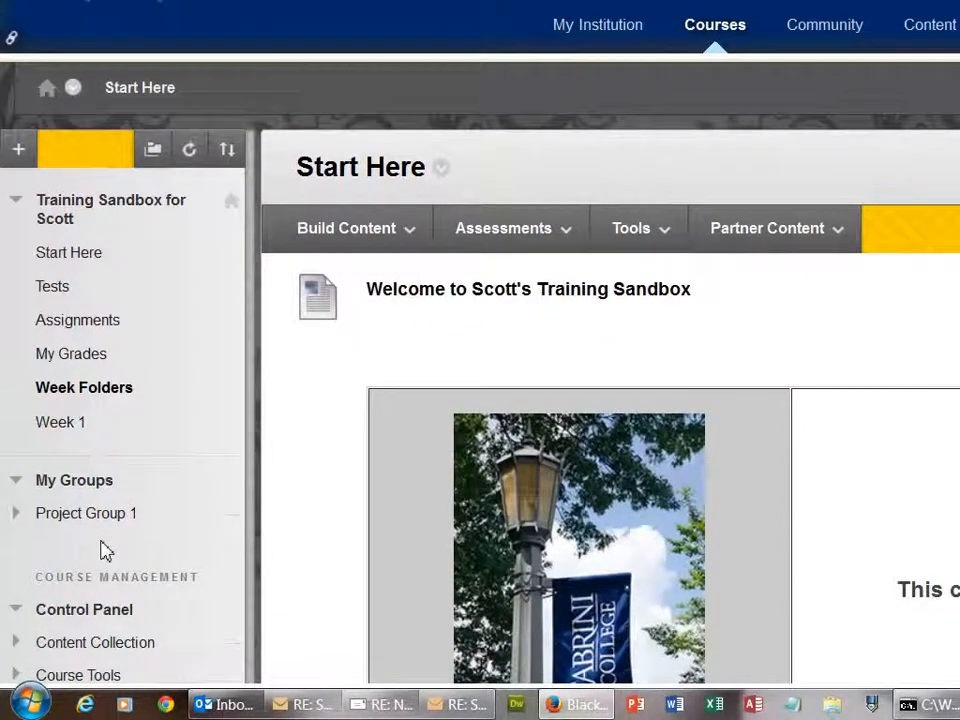
{"action": "scroll", "coordinate": [294, 602], "scroll_direction": "down", "scroll_amount": 3}
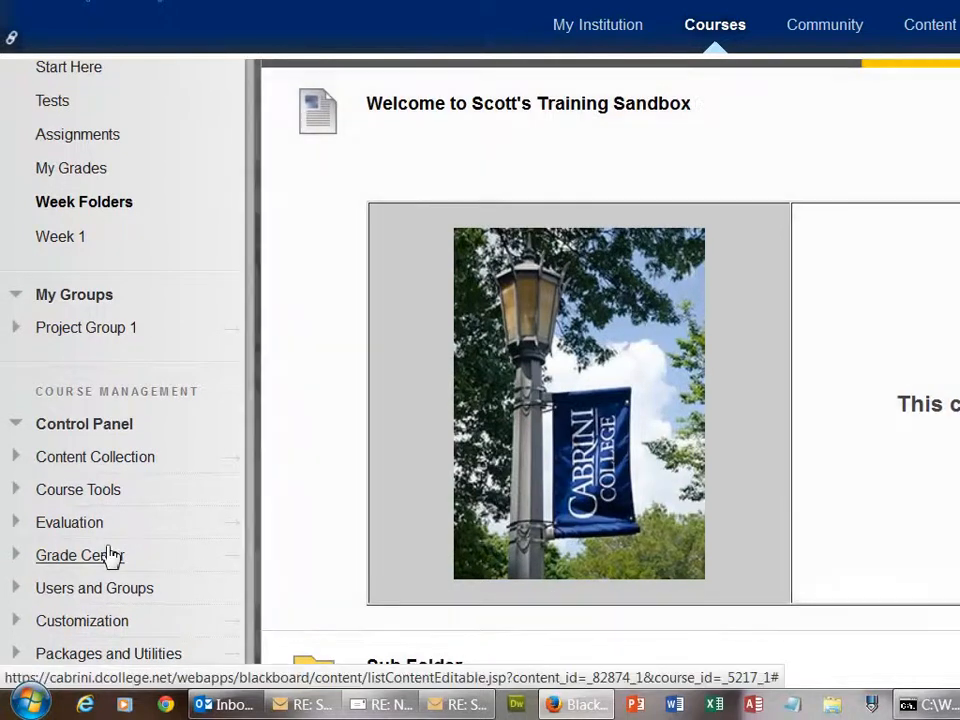
{"action": "left_click", "coordinate": [110, 557]}
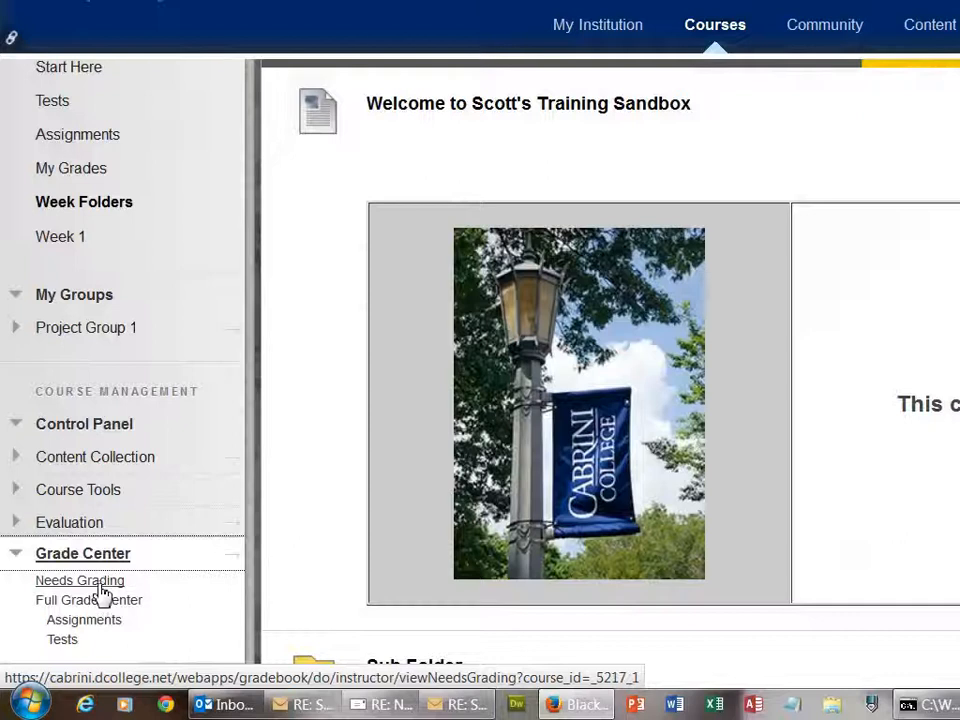
{"action": "left_click", "coordinate": [101, 589]}
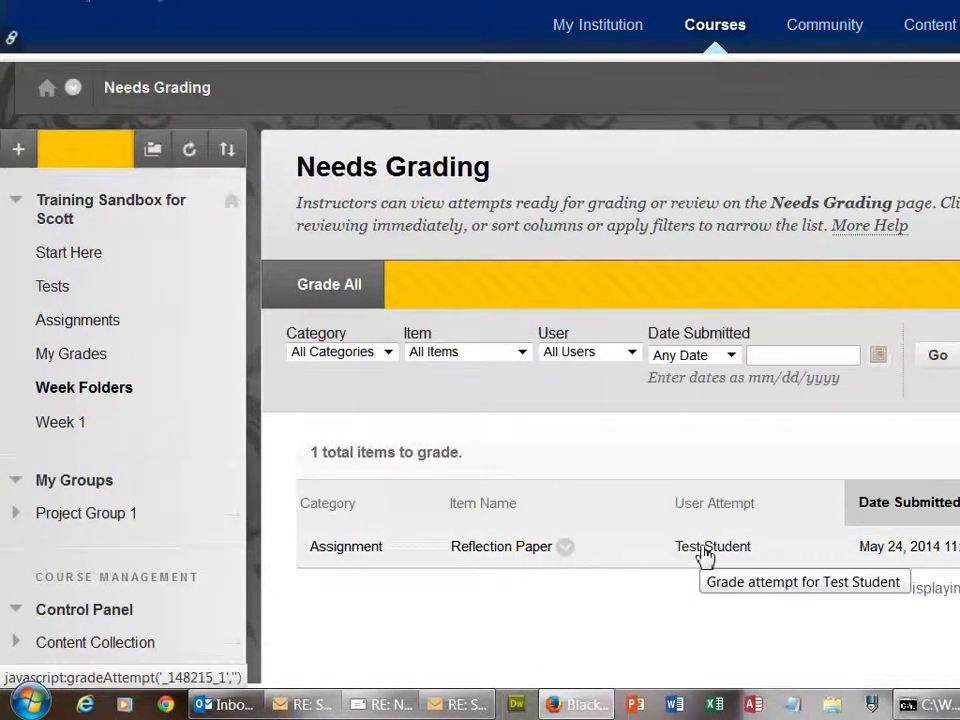
Open all users' Reflection Paper attempts for grading and set the test student's attempt grade to 90
{"action": "left_click", "coordinate": [567, 553]}
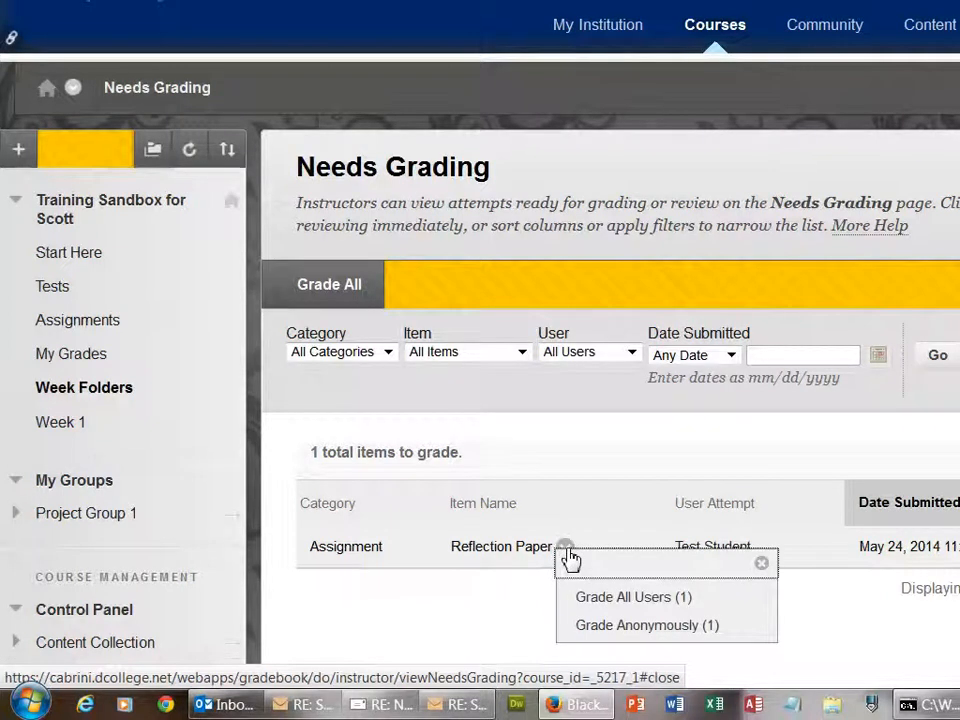
{"action": "left_click", "coordinate": [617, 600]}
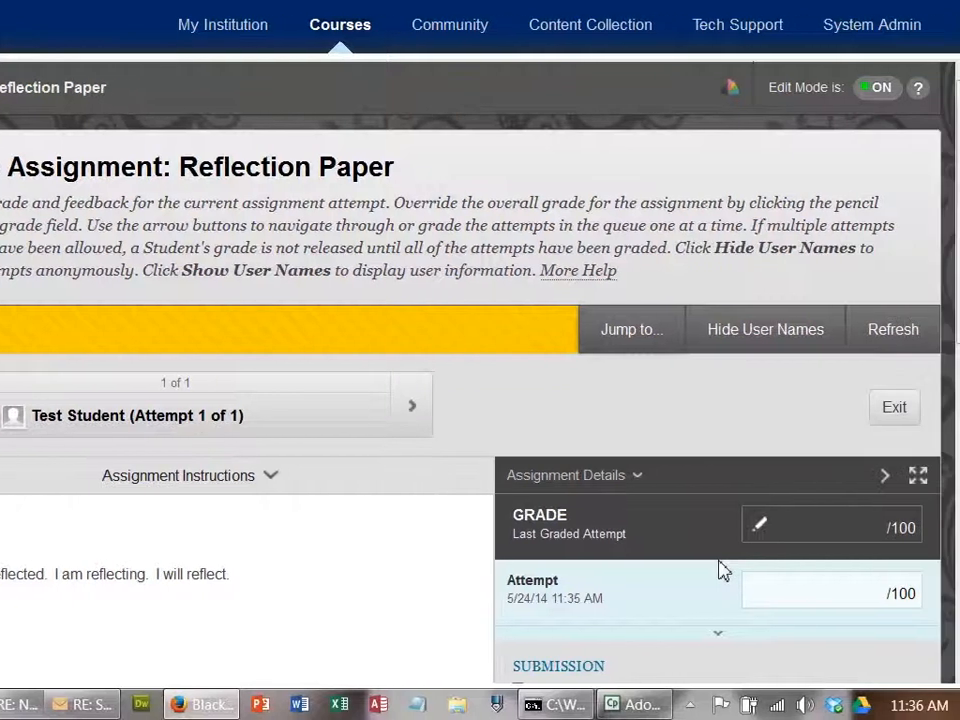
{"action": "left_click", "coordinate": [825, 598]}
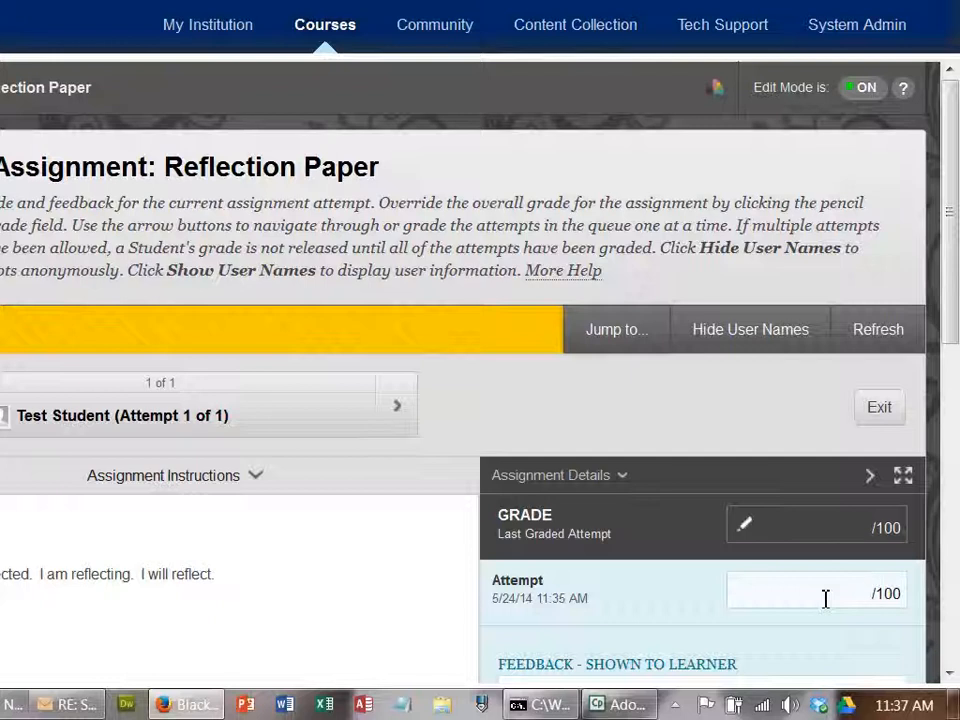
{"action": "type", "text": "90"}
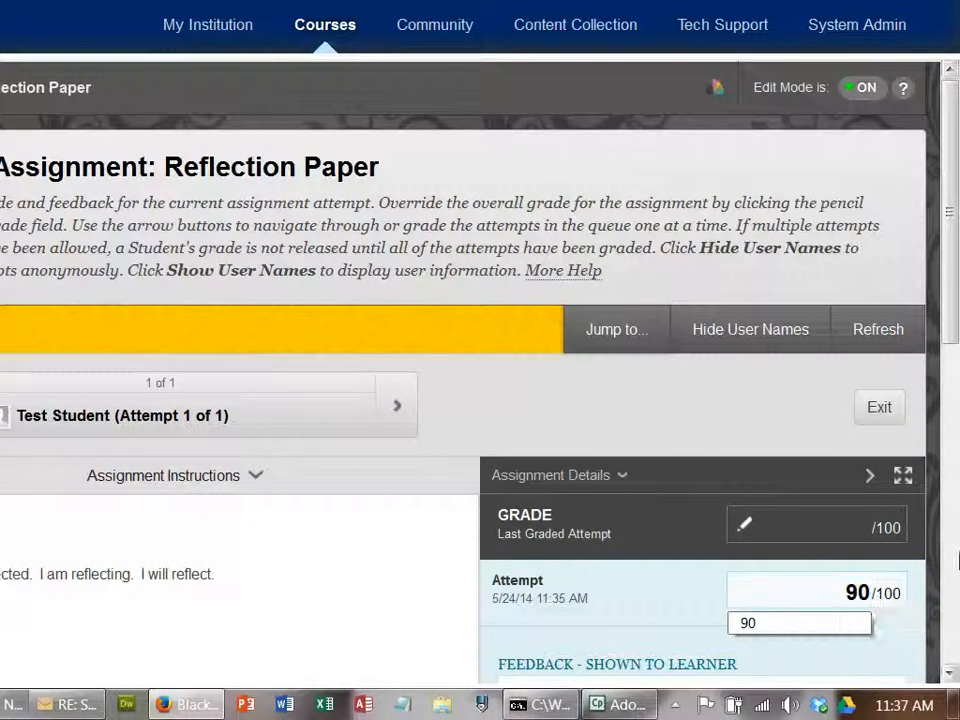
Write "Well done, though a little brief" as feedback to the learner and submit the grade
{"action": "left_click", "coordinate": [951, 573]}
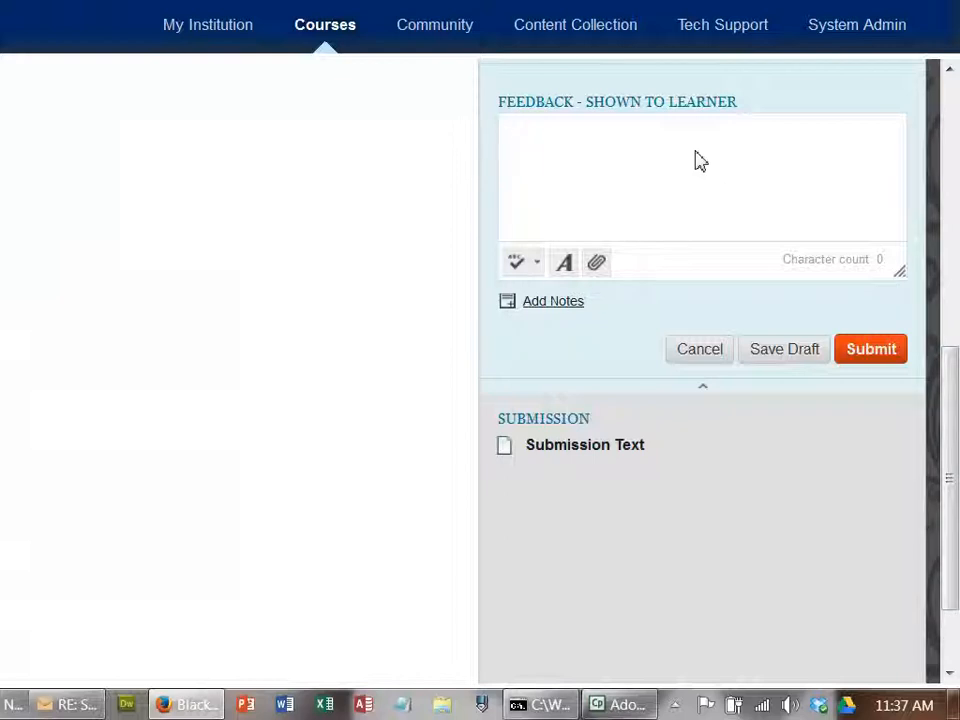
{"action": "type", "text": "W"}
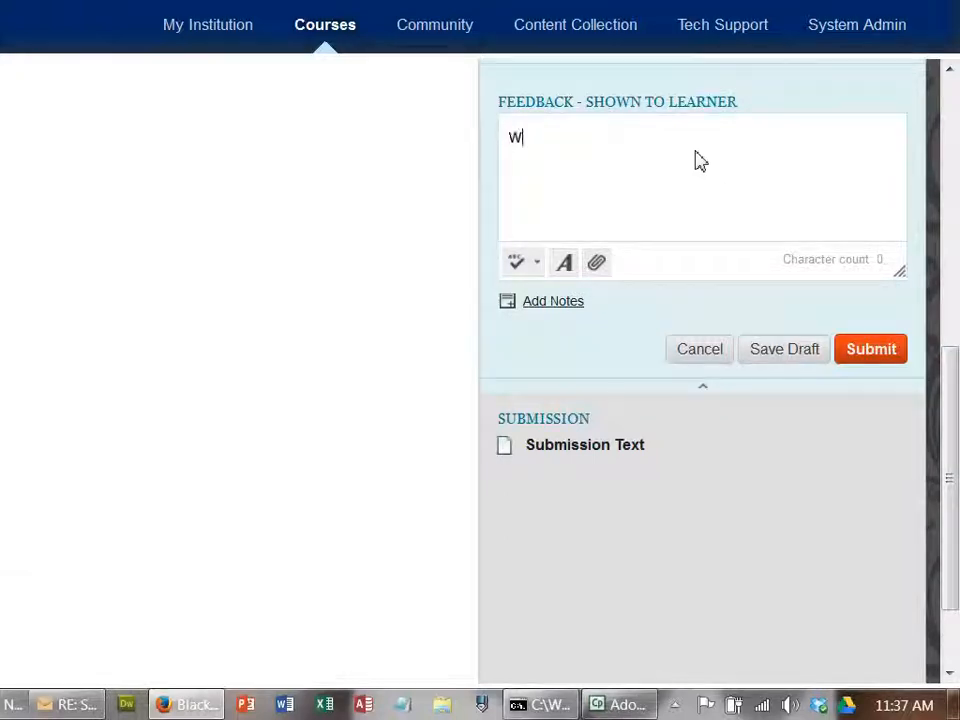
{"action": "type", "text": "ell done, though a litt"}
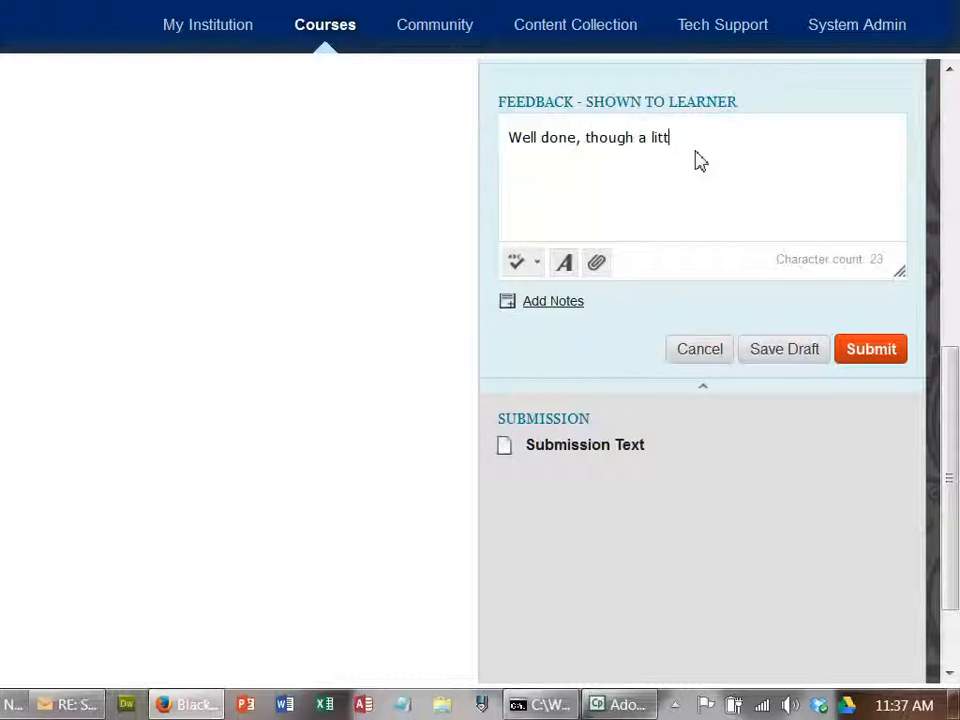
{"action": "type", "text": "le brief."}
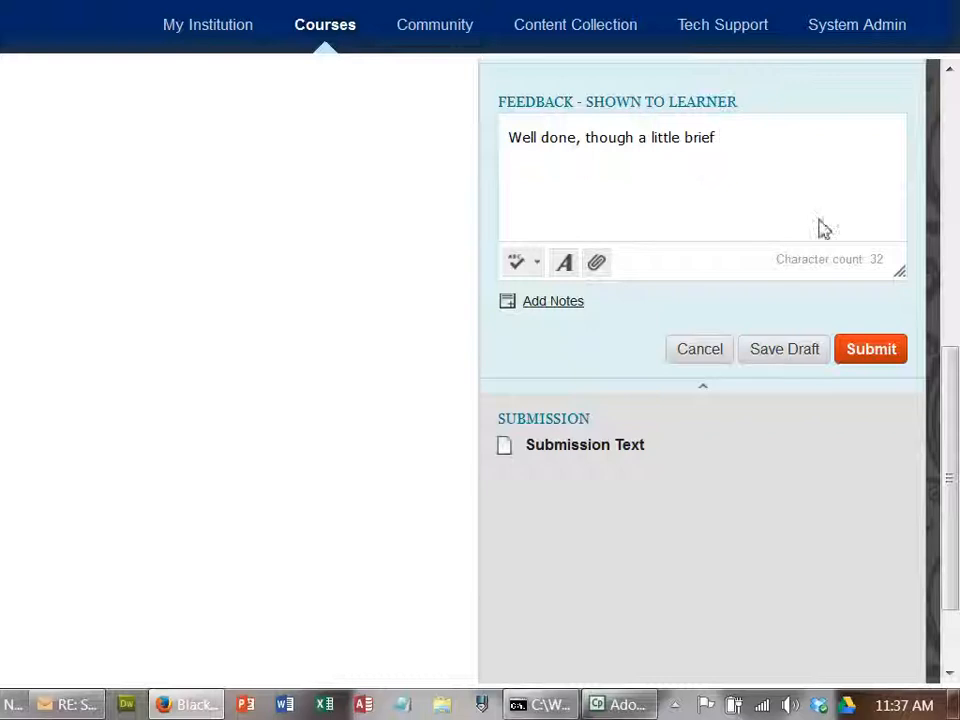
{"action": "left_click", "coordinate": [871, 352]}
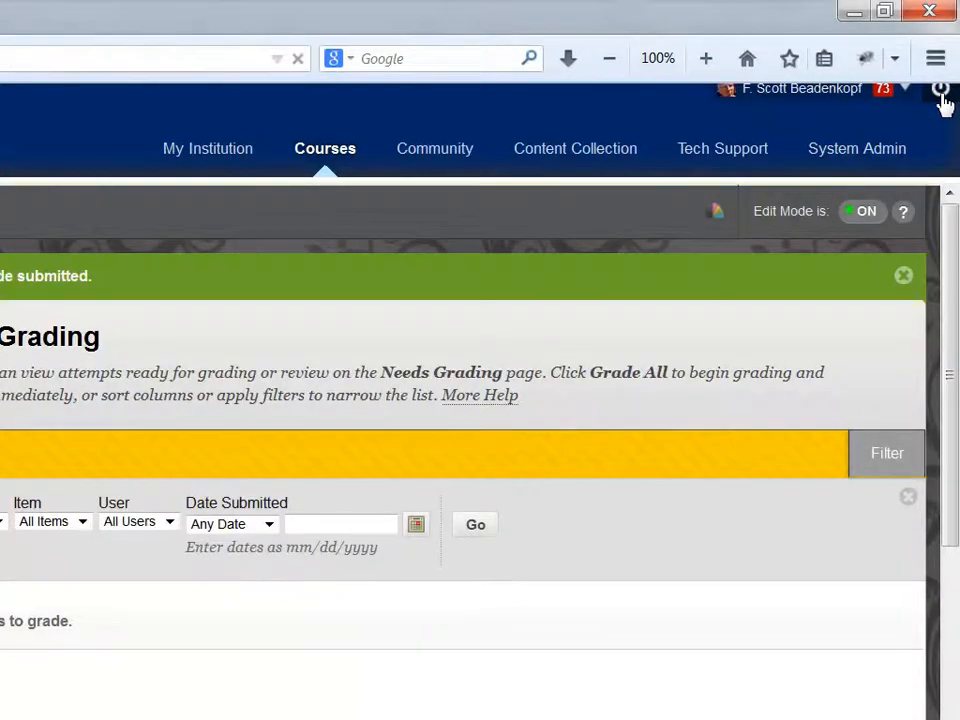
Log out of the instructor account and log in as the test student with the username and account password
{"action": "left_click", "coordinate": [941, 92]}
{"action": "left_click", "coordinate": [347, 255]}
{"action": "left_click", "coordinate": [347, 255]}
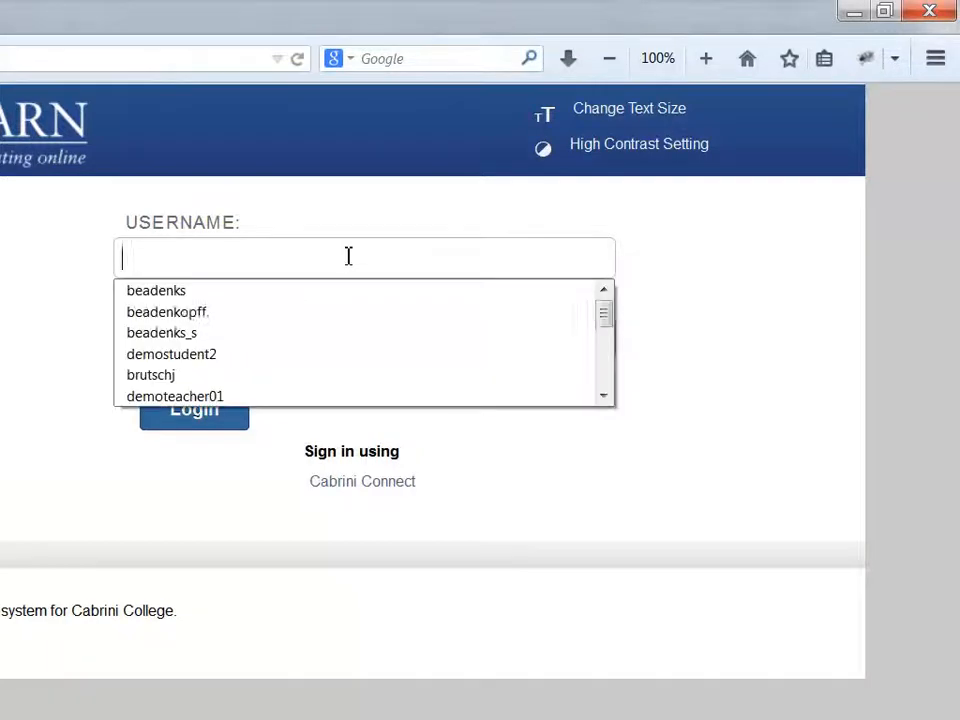
{"action": "left_click", "coordinate": [249, 338]}
{"action": "left_click", "coordinate": [249, 334]}
{"action": "type", "text": "**********"}
{"action": "key", "text": "Return"}
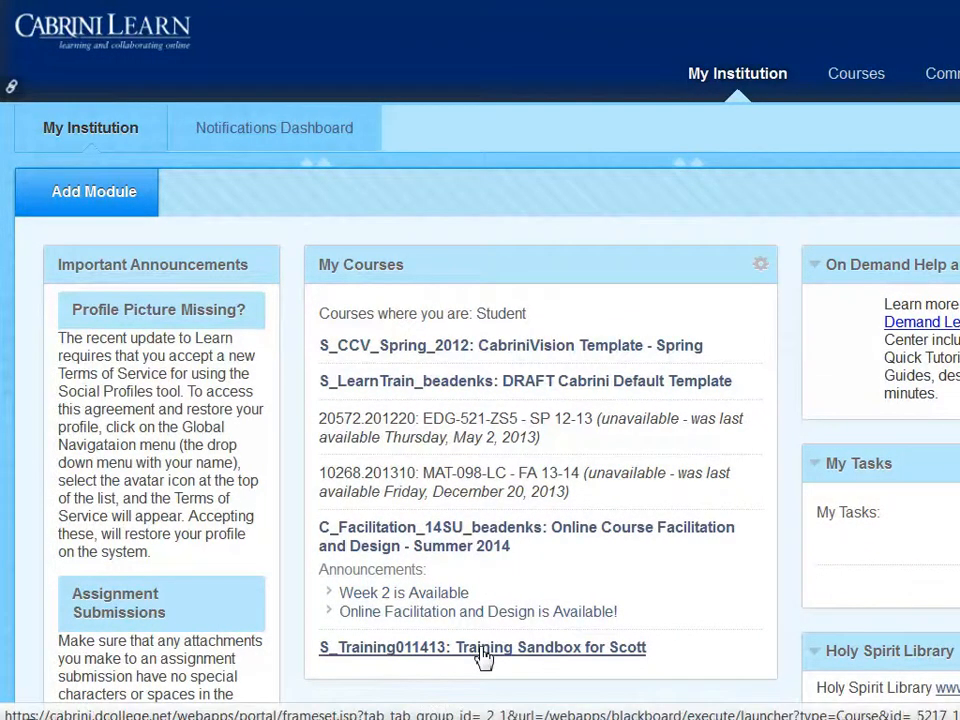
Enter the Training Sandbox course as the student and open its My Grades page
{"action": "left_click", "coordinate": [483, 650]}
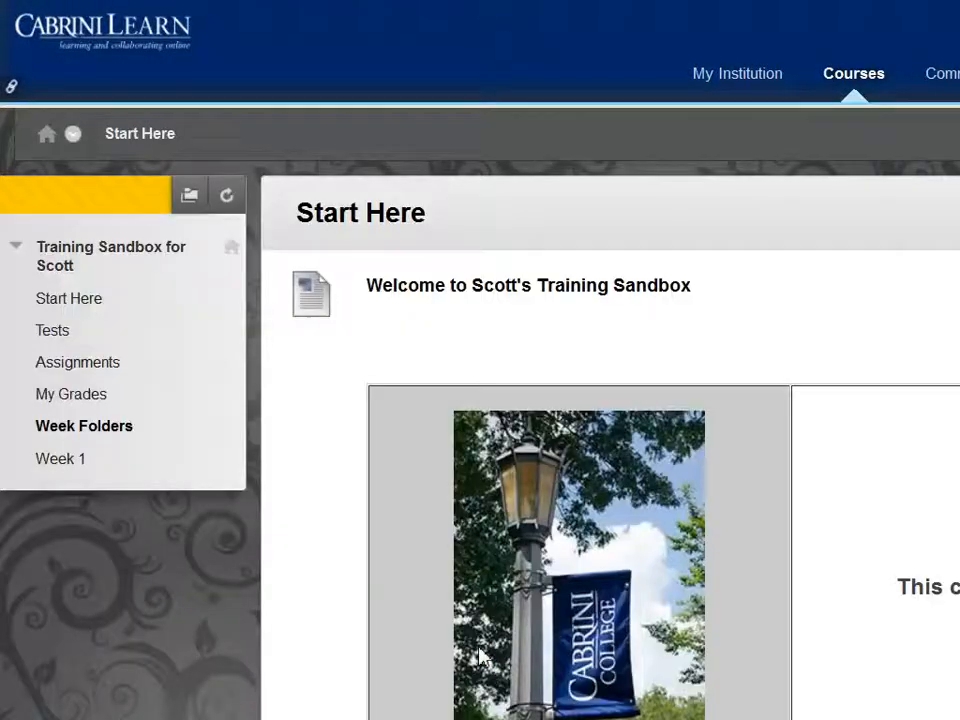
{"action": "left_click", "coordinate": [82, 400]}
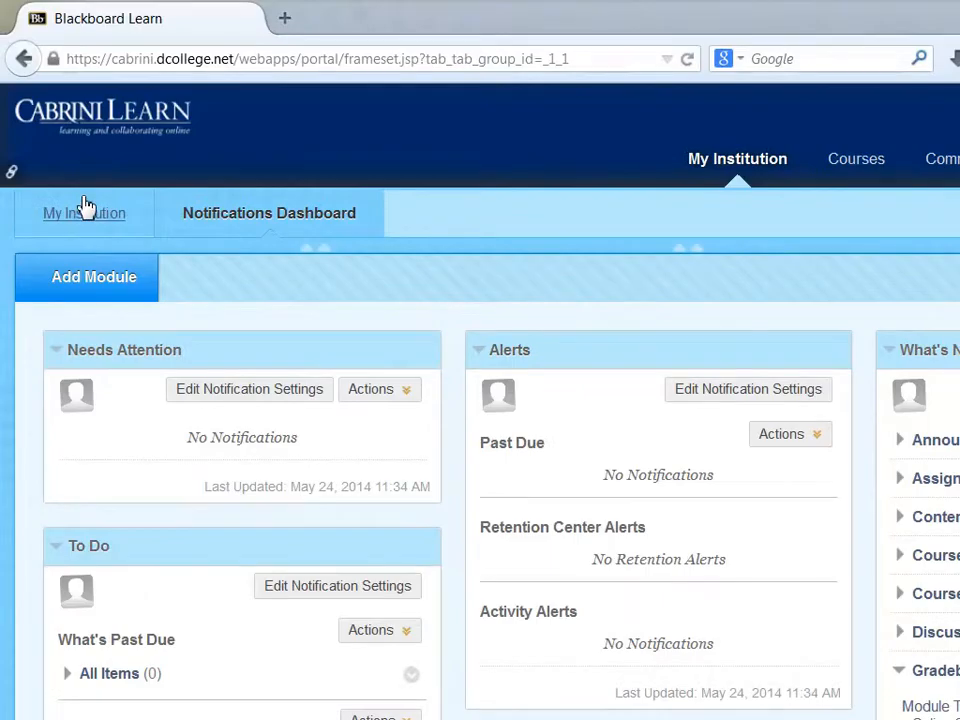
Go to the My Institution page and open the My Grades tool covering all of the student's courses
{"action": "left_click", "coordinate": [86, 216]}
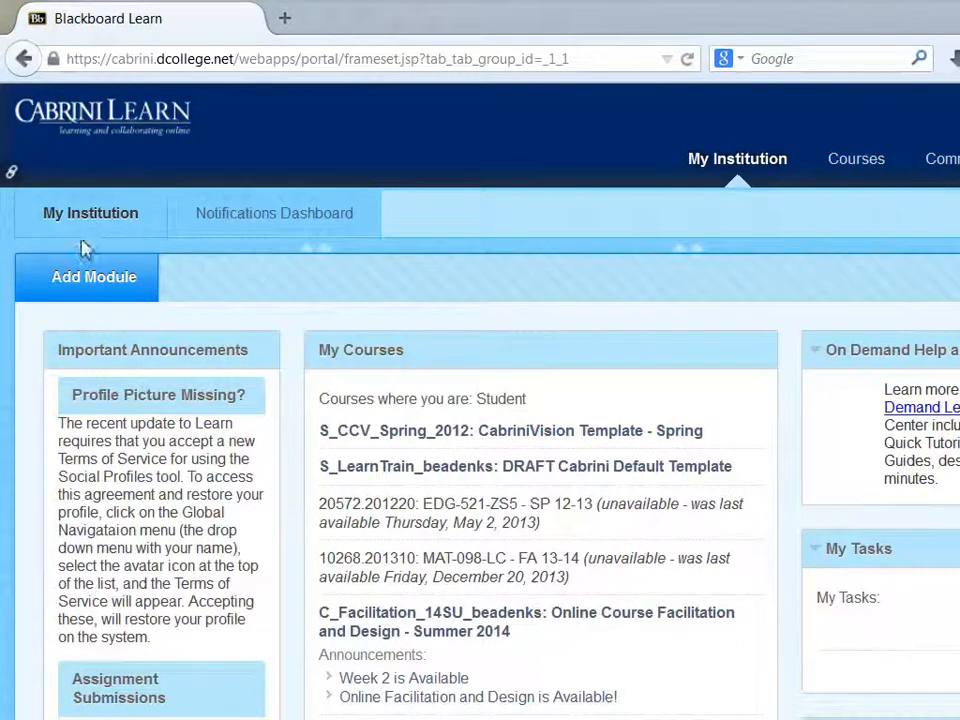
{"action": "scroll", "coordinate": [117, 405], "scroll_direction": "down", "scroll_amount": 3}
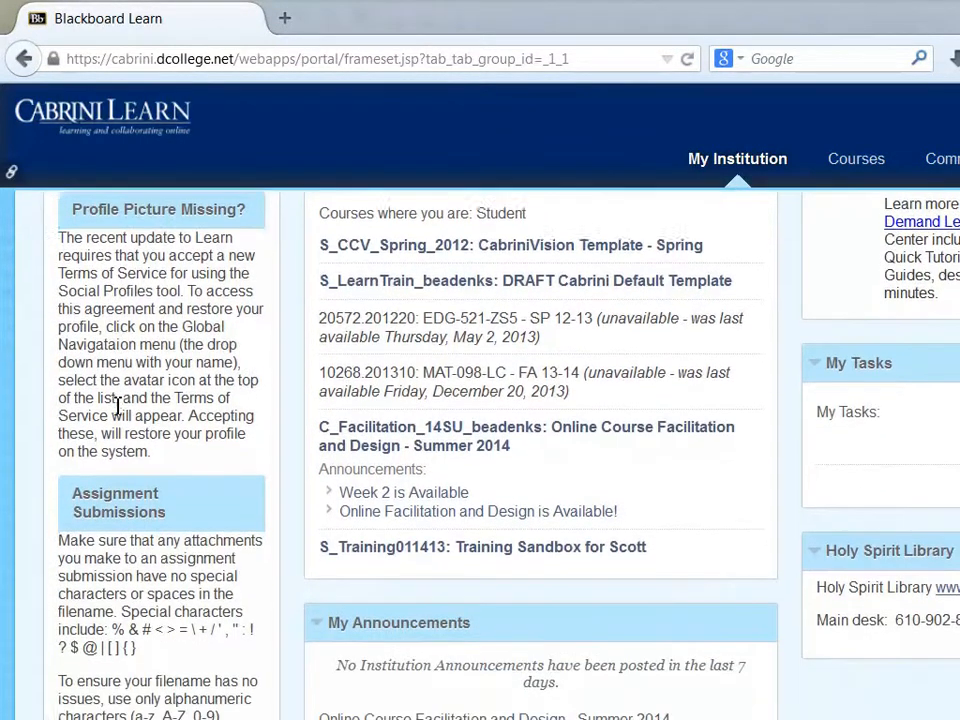
{"action": "scroll", "coordinate": [117, 405], "scroll_direction": "down", "scroll_amount": 4}
{"action": "scroll", "coordinate": [117, 405], "scroll_direction": "down", "scroll_amount": 4}
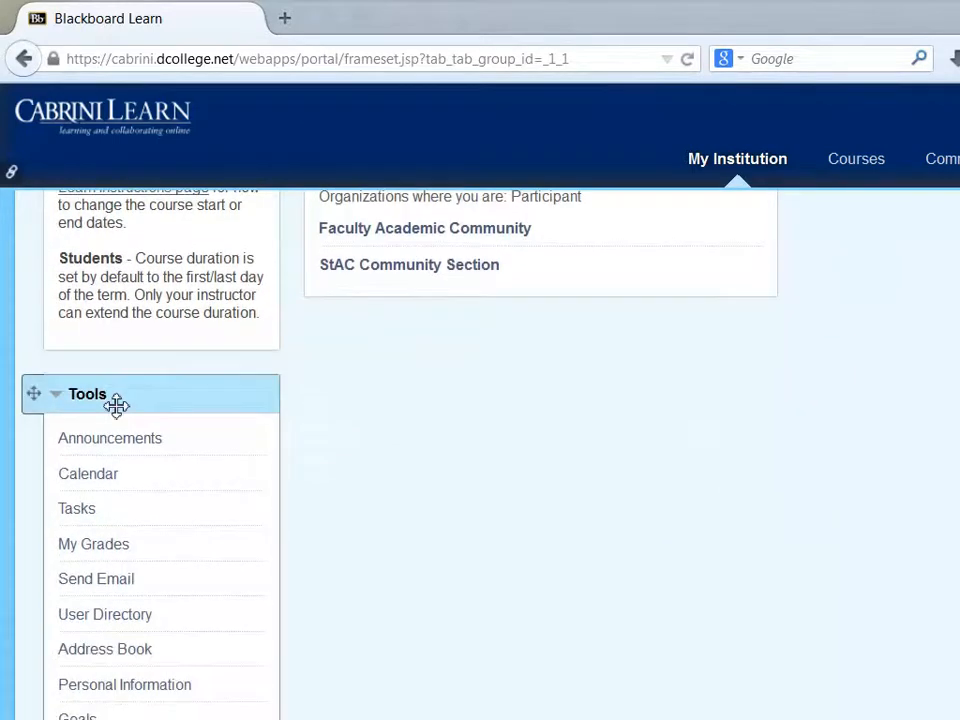
{"action": "left_click", "coordinate": [105, 553]}
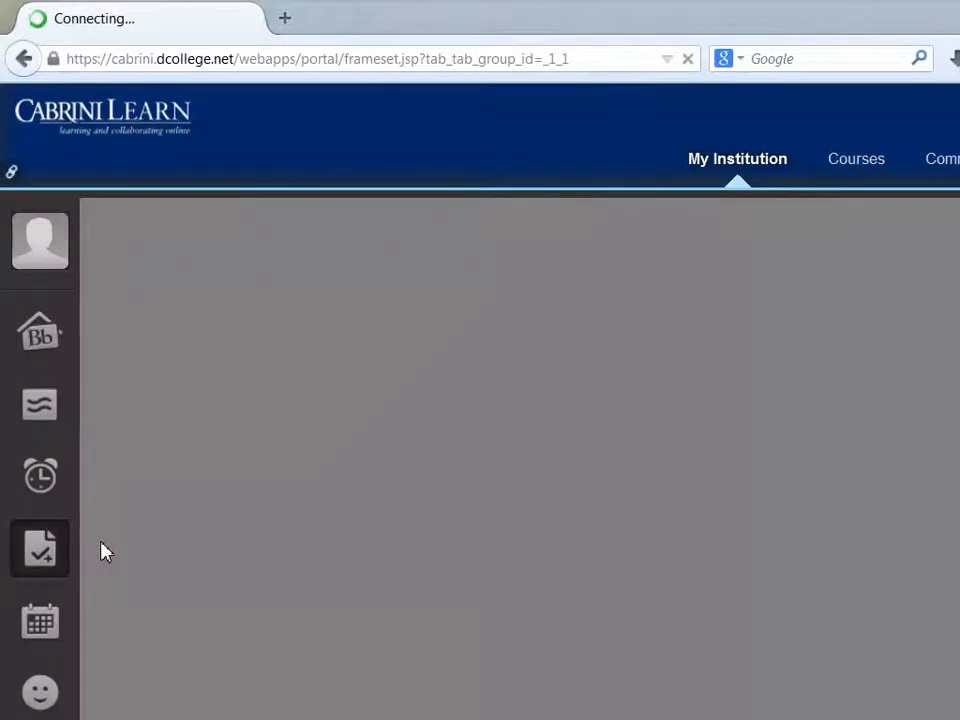